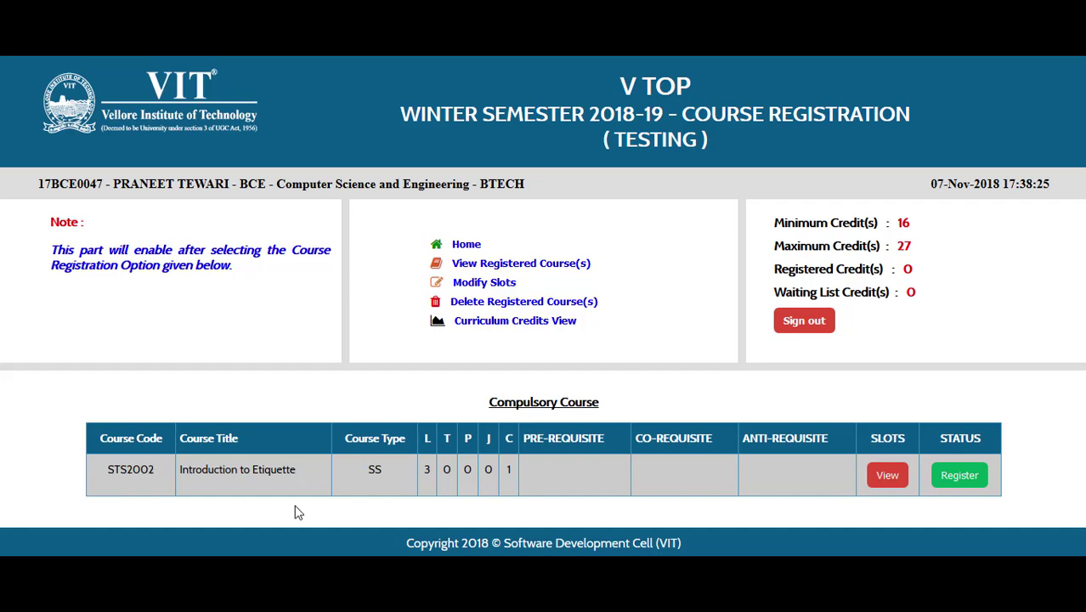
# - Start registering the compulsory Introduction to Etiquette course and choose the FACE (APT) slot E2+TE2 at venue SJTG04
pyautogui.click(950, 479)
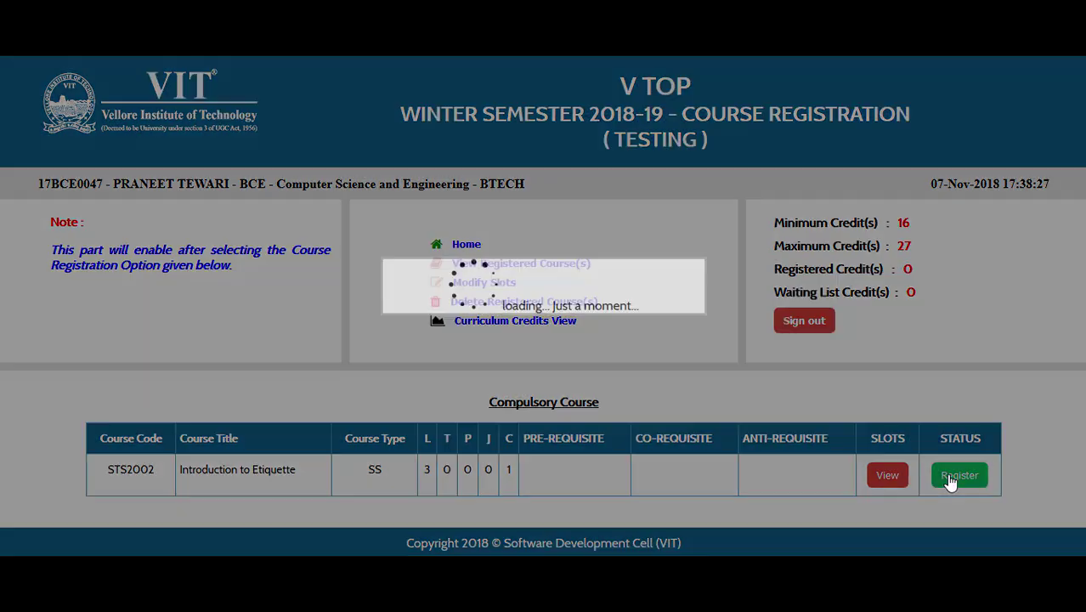
pyautogui.scroll(-4, 915, 442)
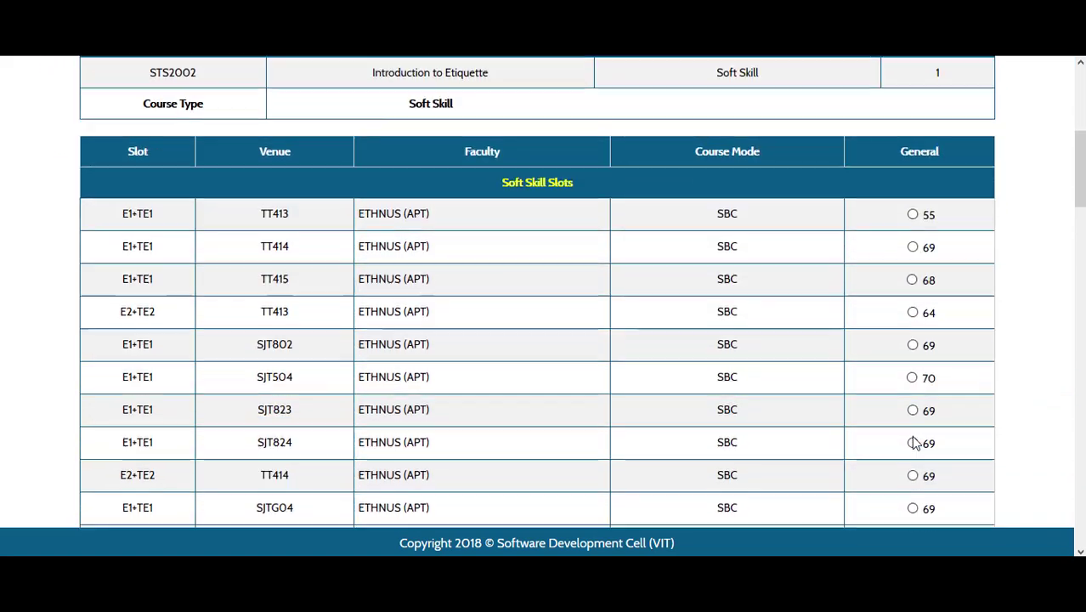
pyautogui.scroll(-1, 915, 443)
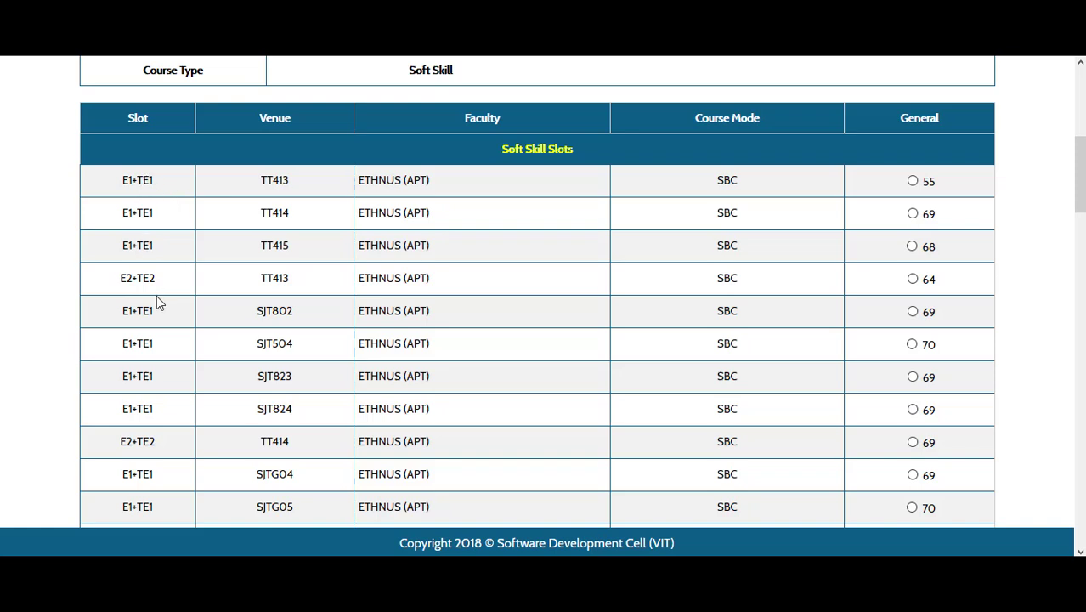
pyautogui.scroll(-5, 700, 347)
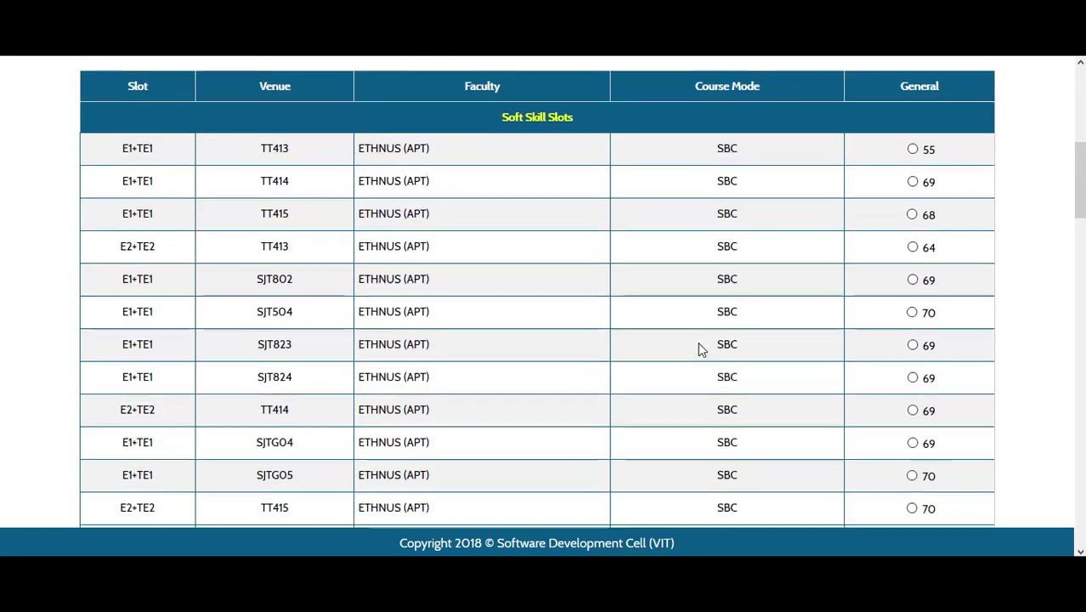
pyautogui.scroll(-15, 696, 340)
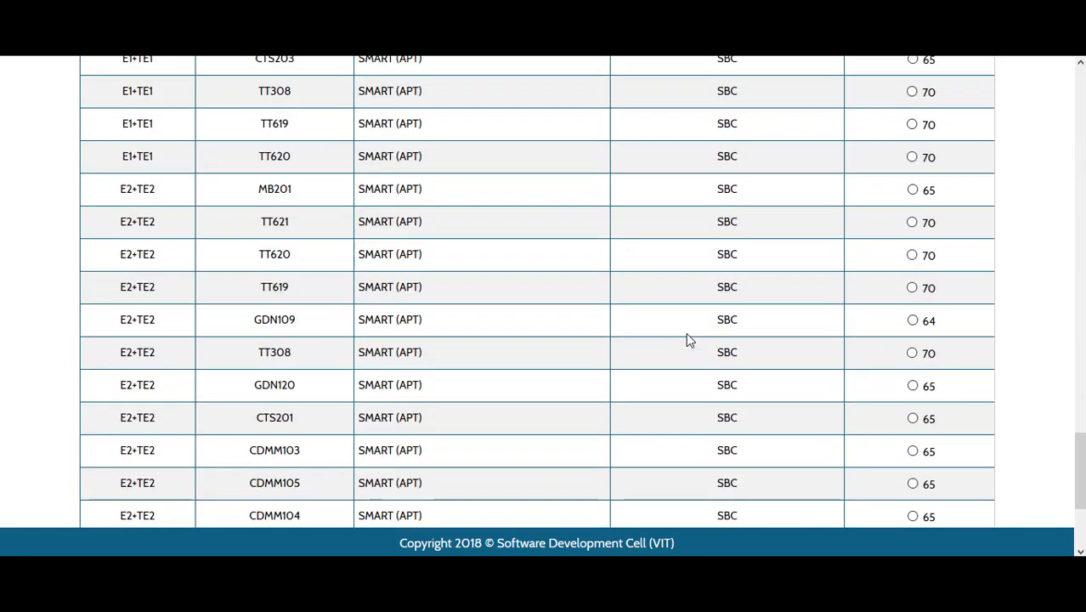
pyautogui.scroll(10, 685, 335)
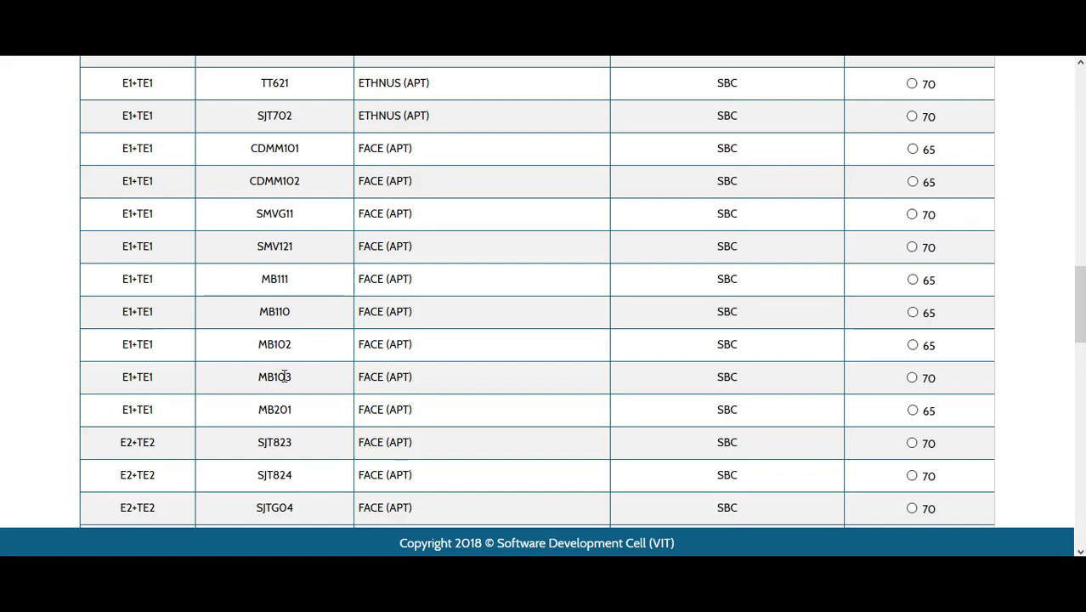
pyautogui.scroll(-5, 283, 380)
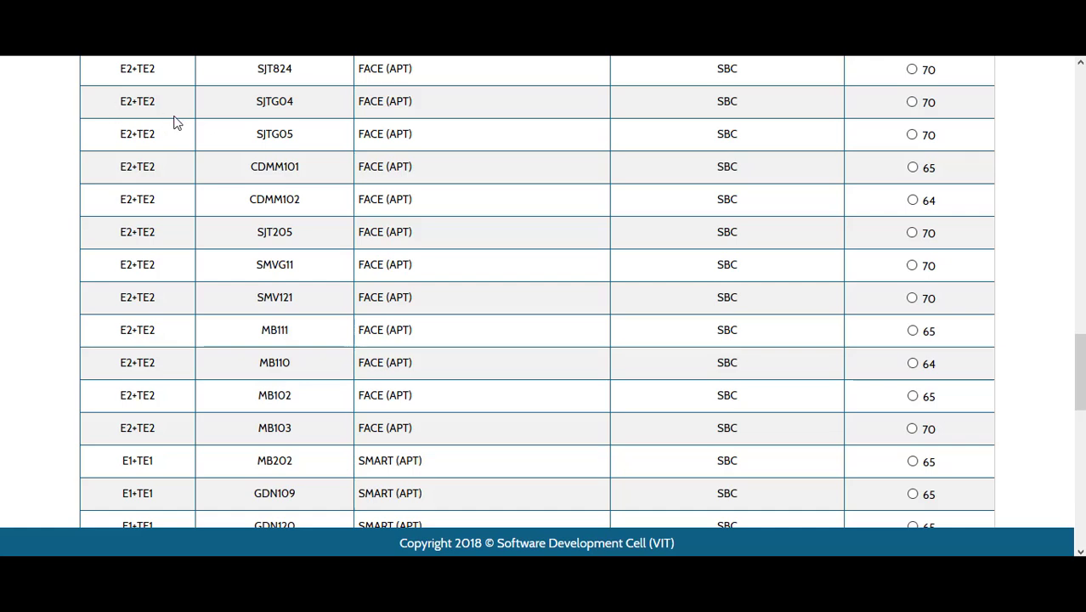
pyautogui.click(911, 103)
# - Set the course option to Regular and submit the Introduction to Etiquette registration
pyautogui.moveTo(1079, 371); pyautogui.dragTo(1079, 505)
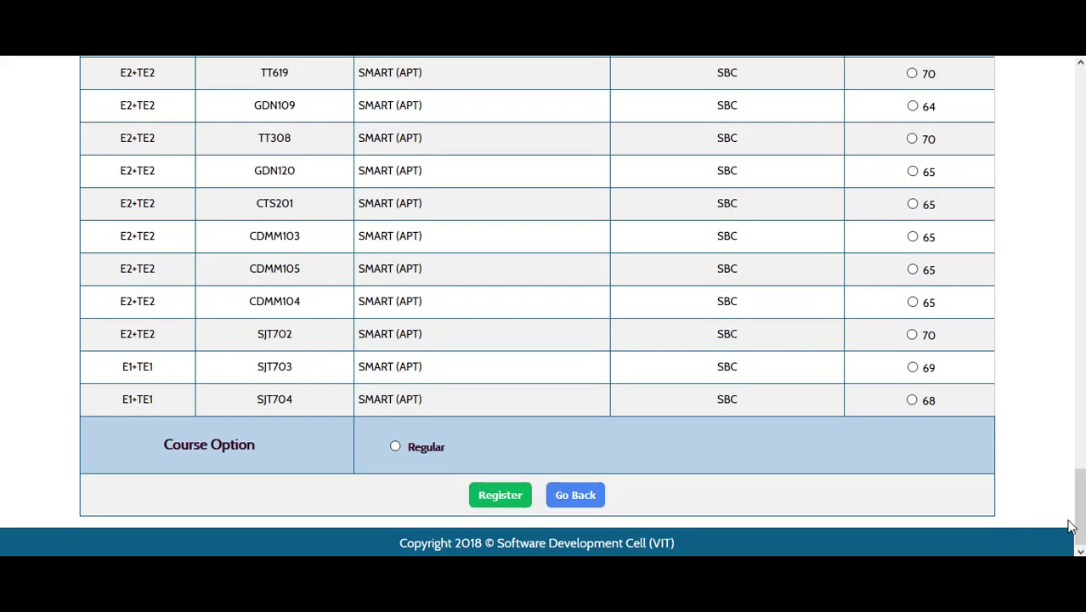
pyautogui.click(395, 447)
pyautogui.click(501, 496)
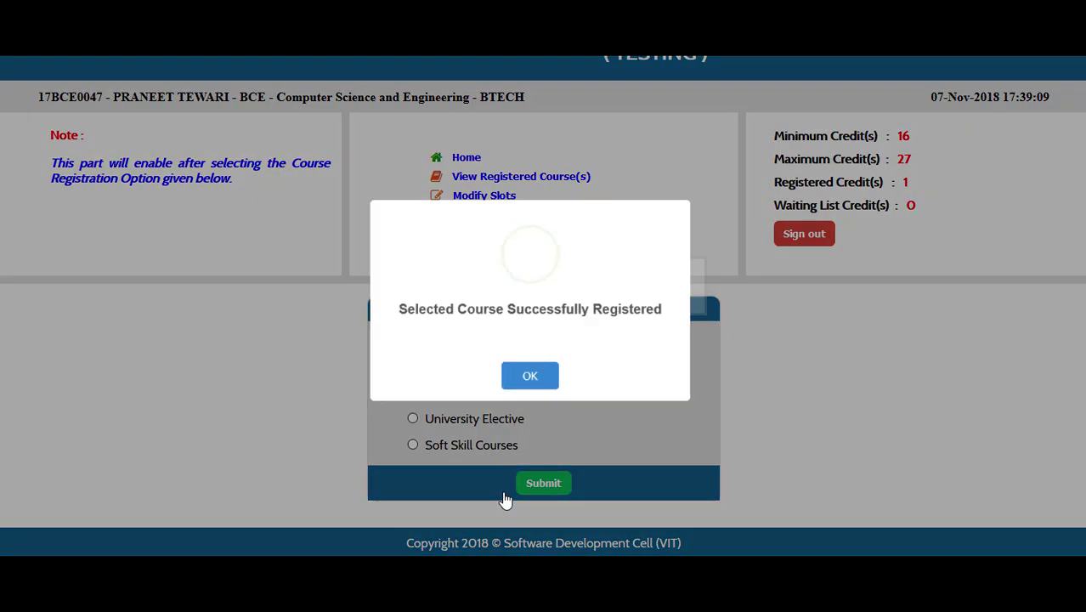
pyautogui.click(530, 390)
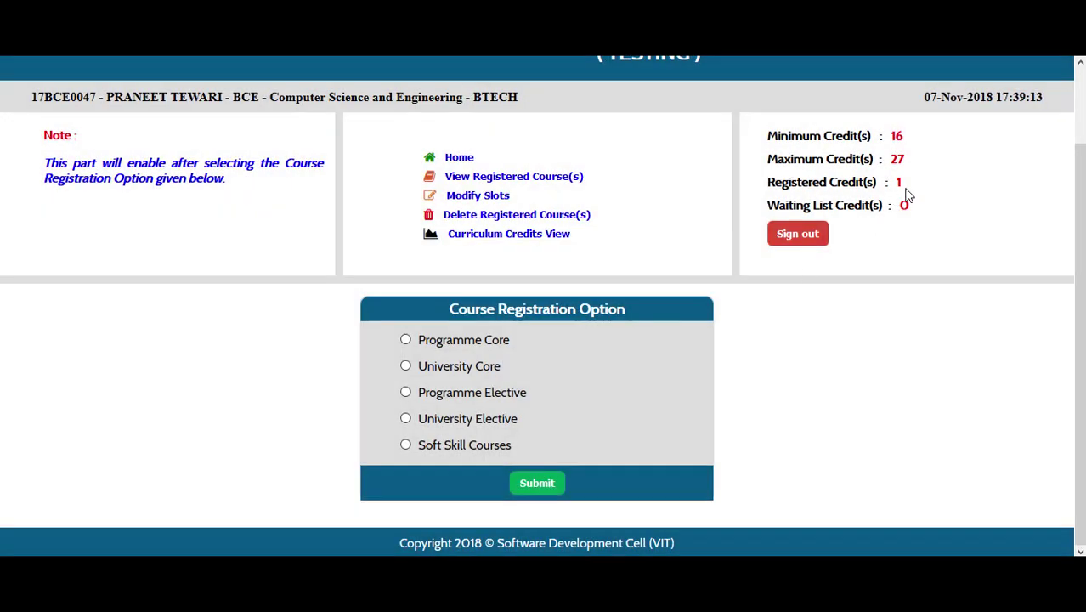
# - Review the curriculum credits breakdown for the core and elective categories
pyautogui.click(500, 238)
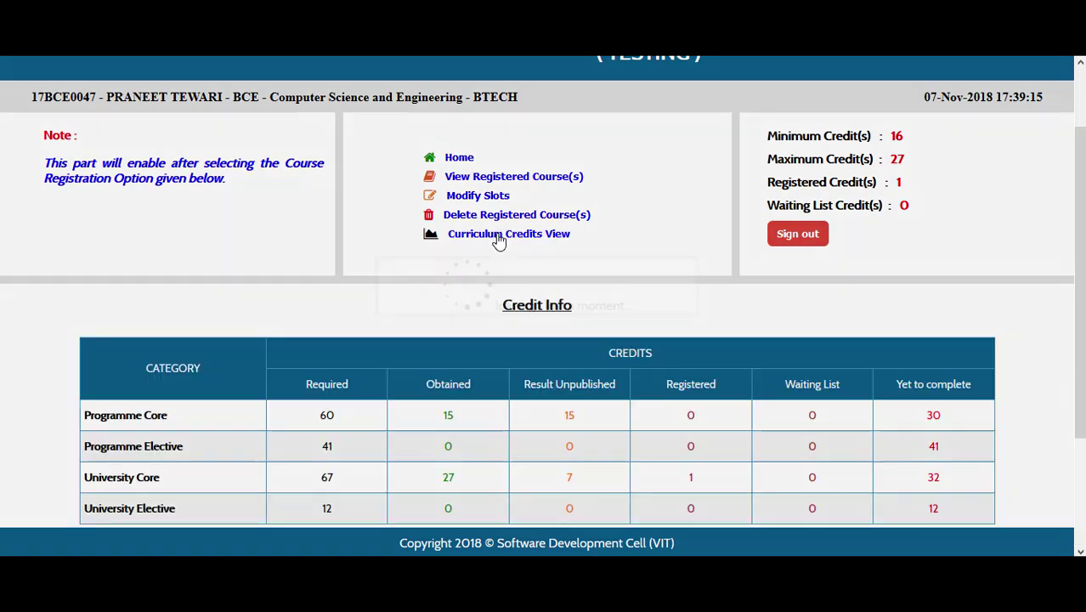
pyautogui.scroll(-3, 407, 357)
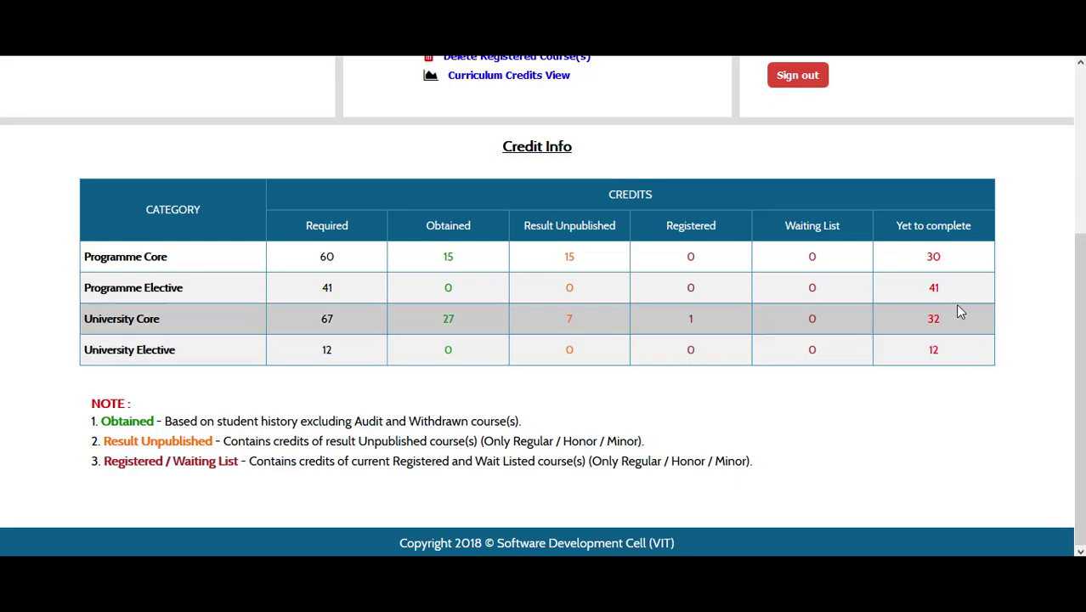
pyautogui.scroll(3, 958, 313)
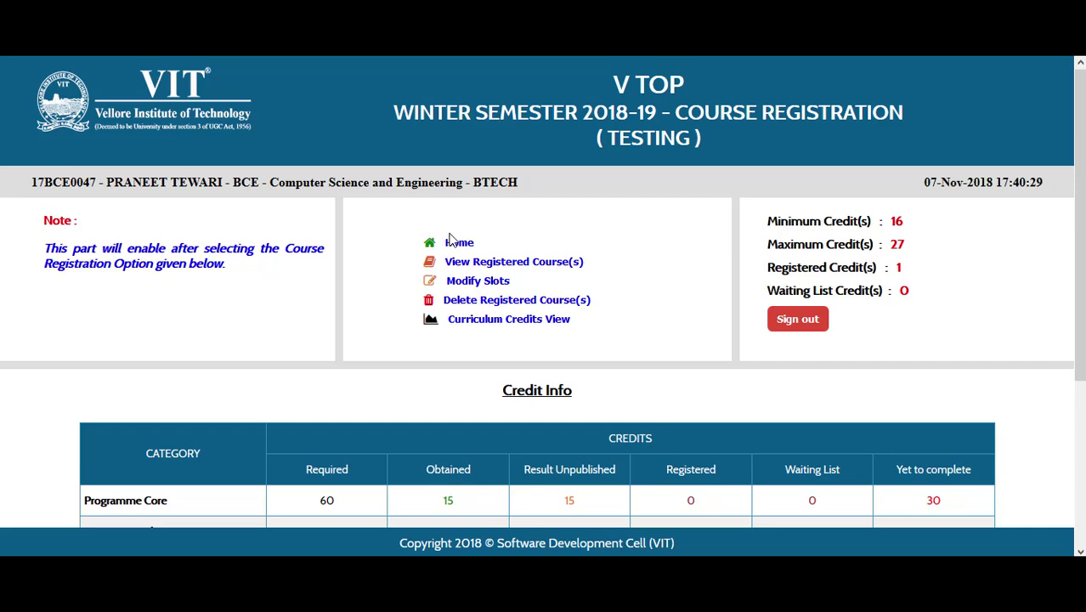
# - Return to the course registration options and open the Programme Core course list
pyautogui.click(452, 242)
pyautogui.scroll(-1, 469, 275)
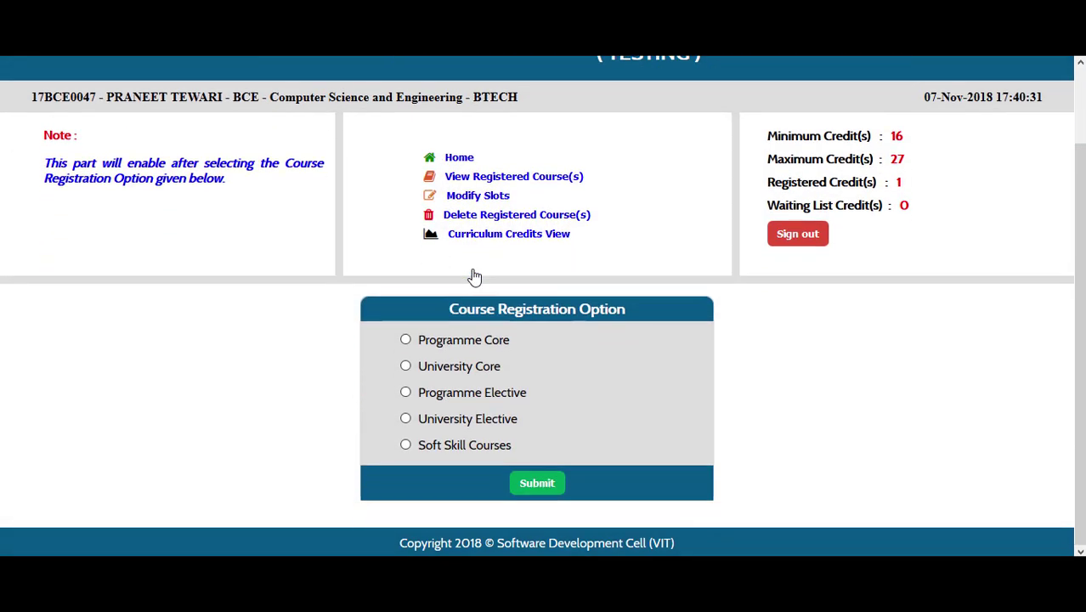
pyautogui.click(406, 339)
pyautogui.click(536, 484)
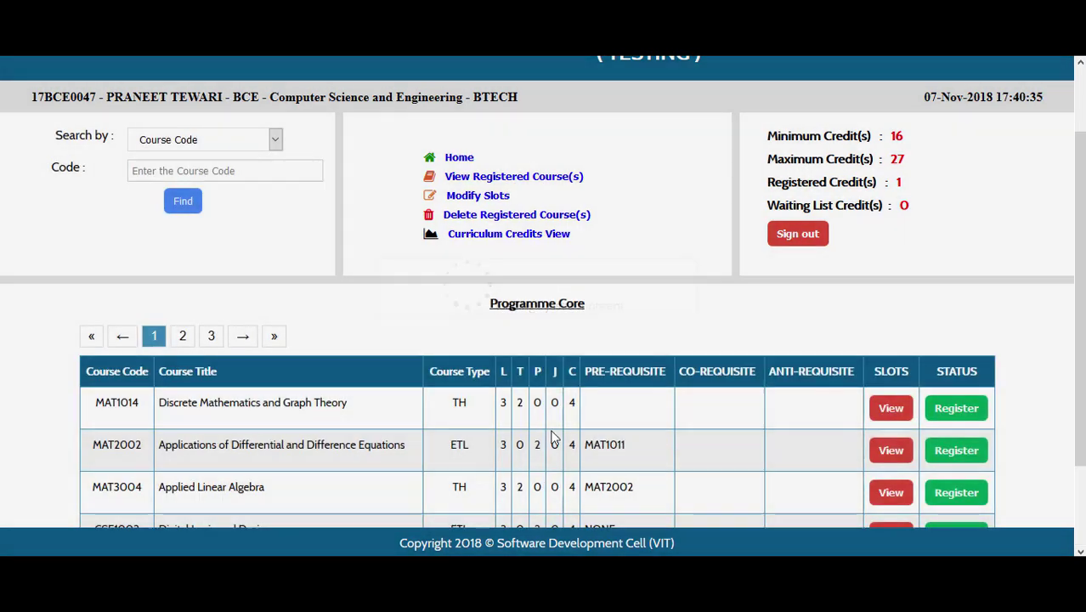
# - Look through all three pages of Programme Core courses and return to page 2
pyautogui.scroll(-2, 576, 336)
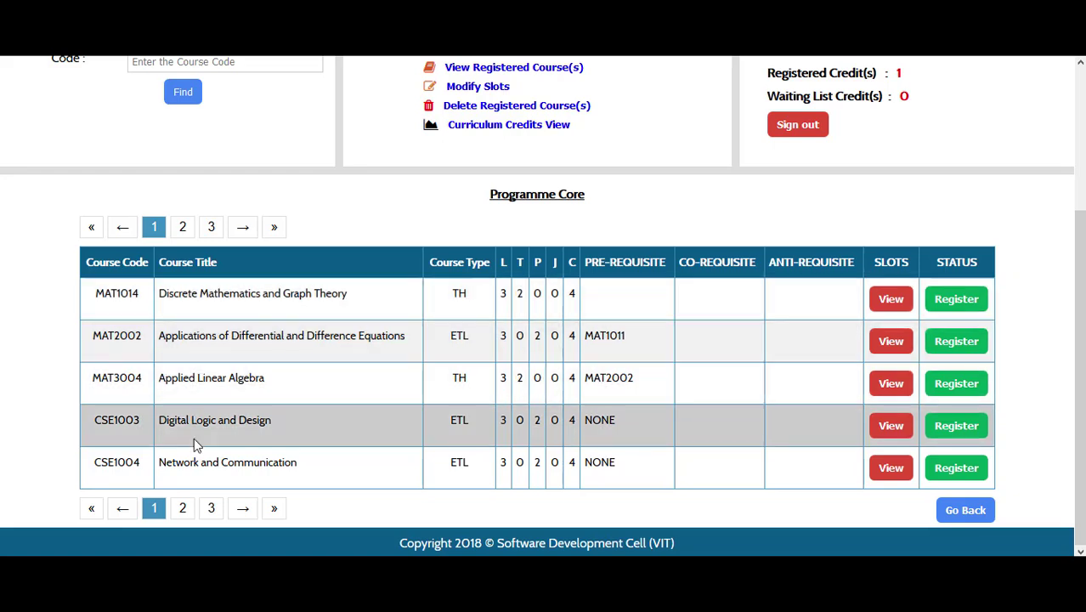
pyautogui.click(184, 229)
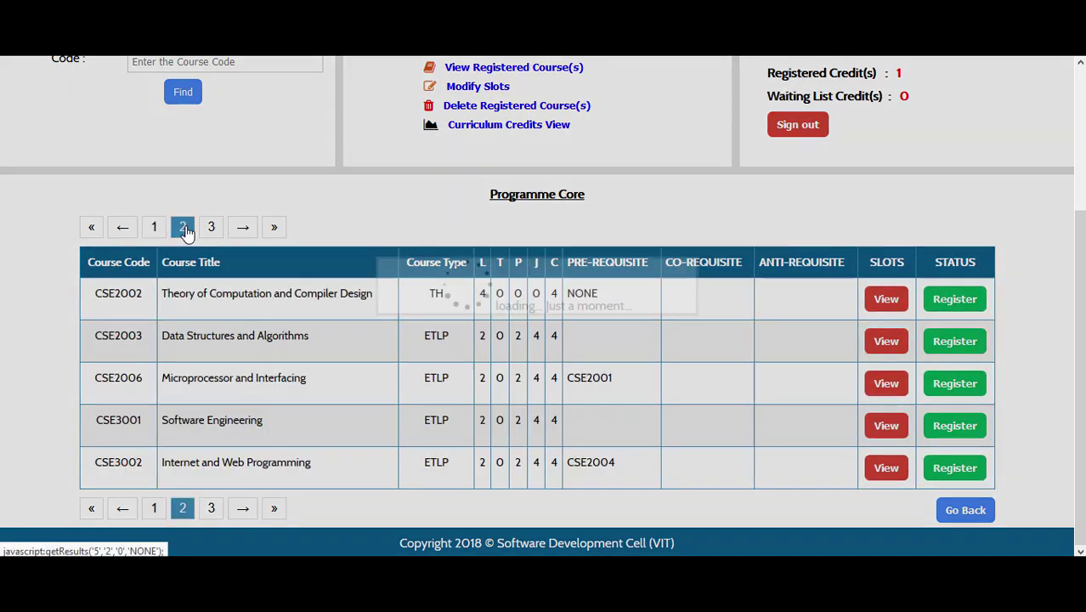
pyautogui.click(213, 228)
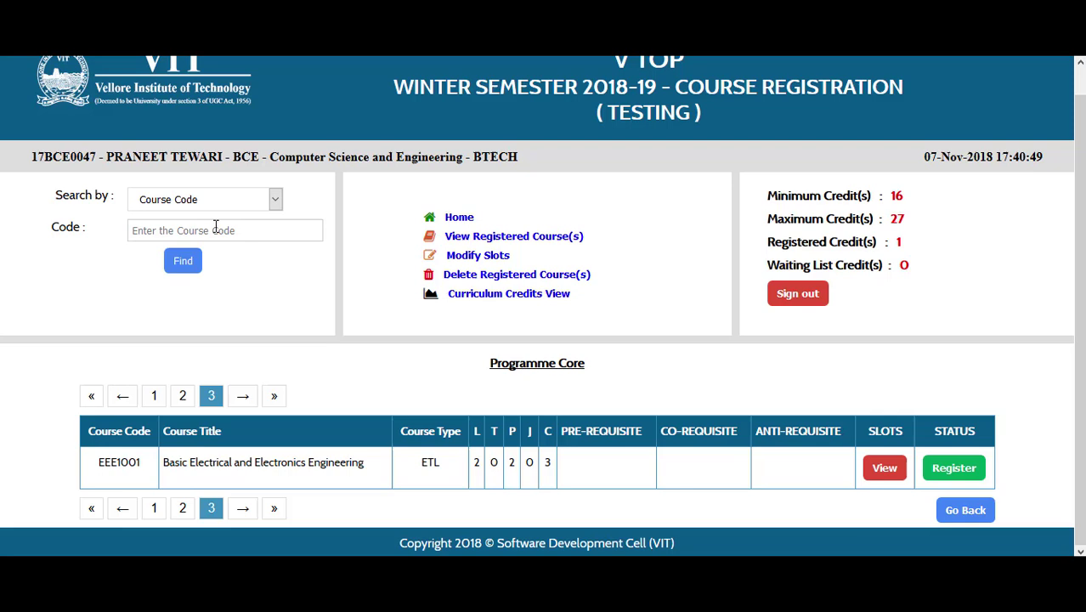
pyautogui.click(155, 397)
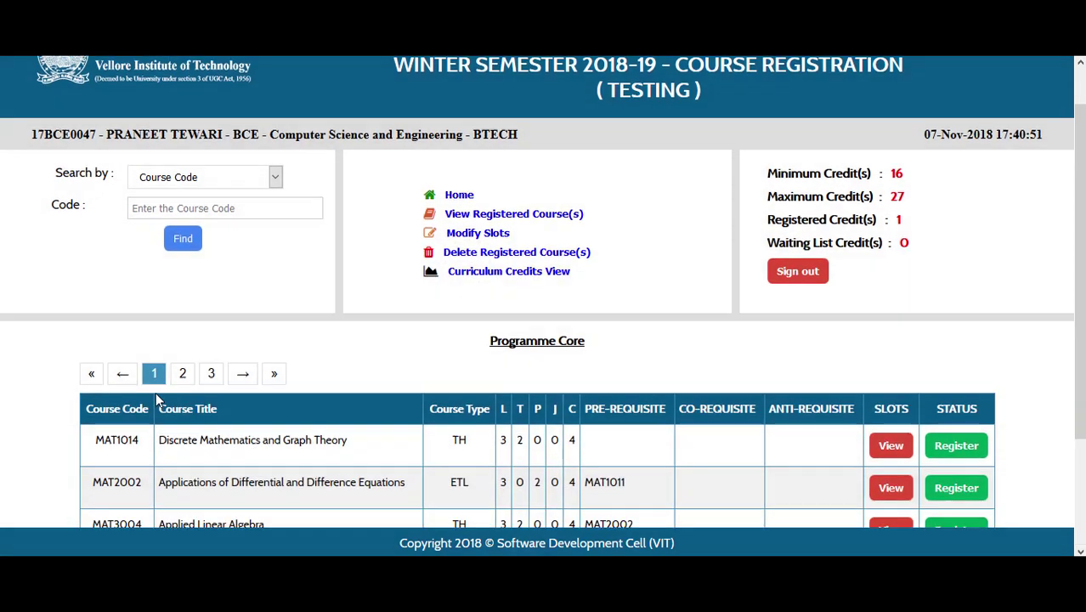
pyautogui.click(183, 229)
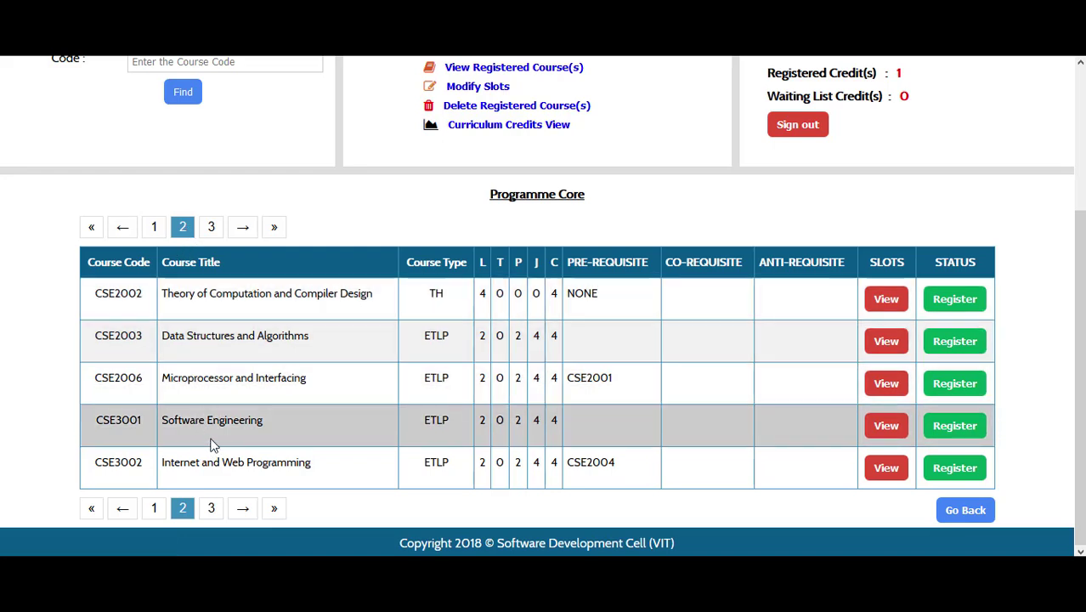
# - Start registering for Software Engineering (CSE3001) and choose the first embedded theory slot, F1 at venue SJT403
pyautogui.click(954, 428)
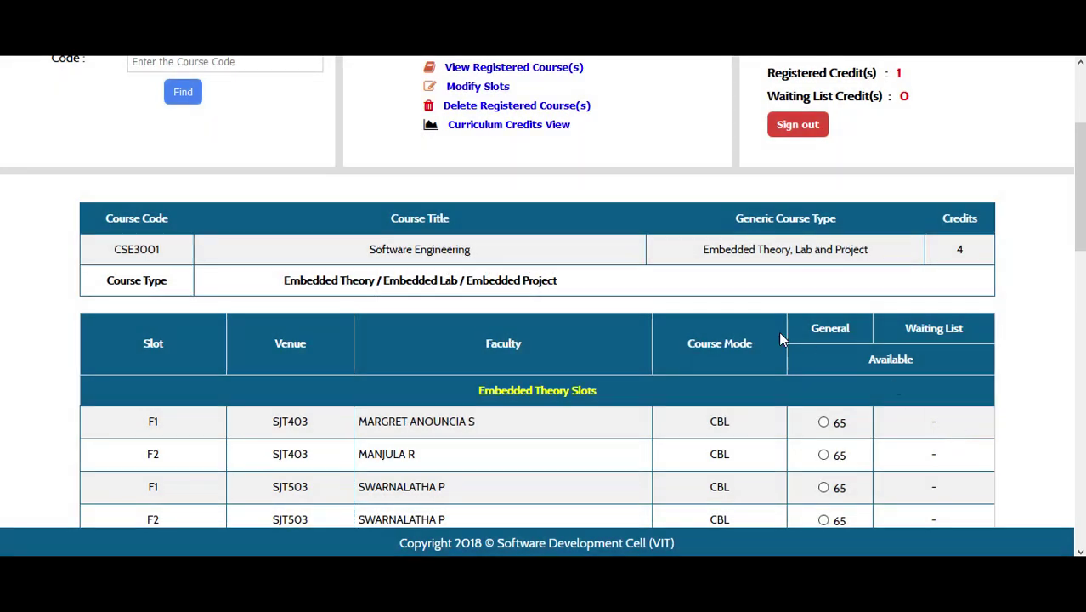
pyautogui.scroll(-2, 643, 310)
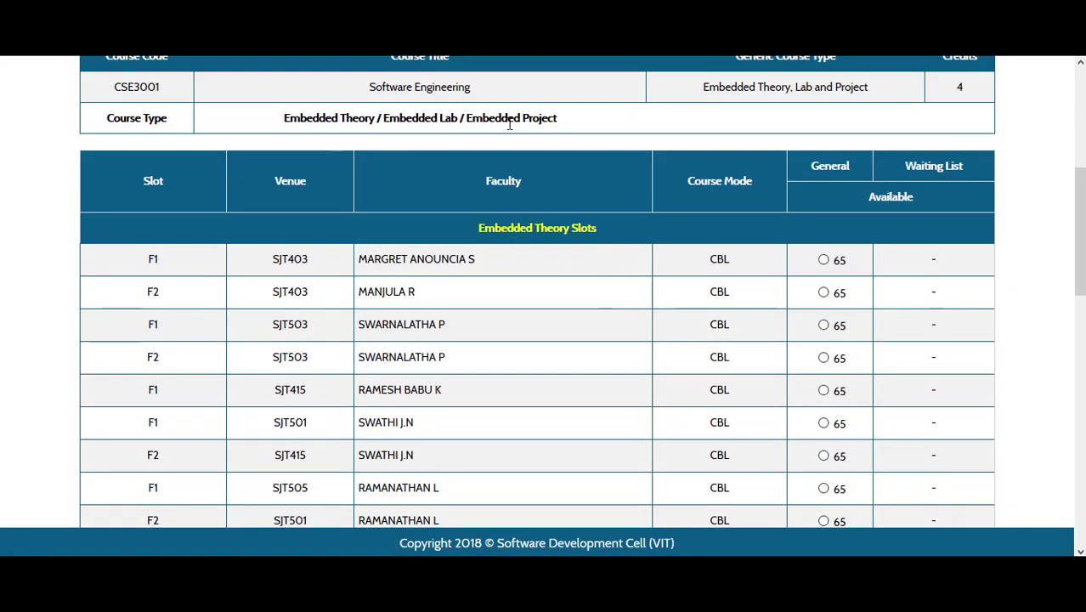
pyautogui.scroll(-2, 474, 251)
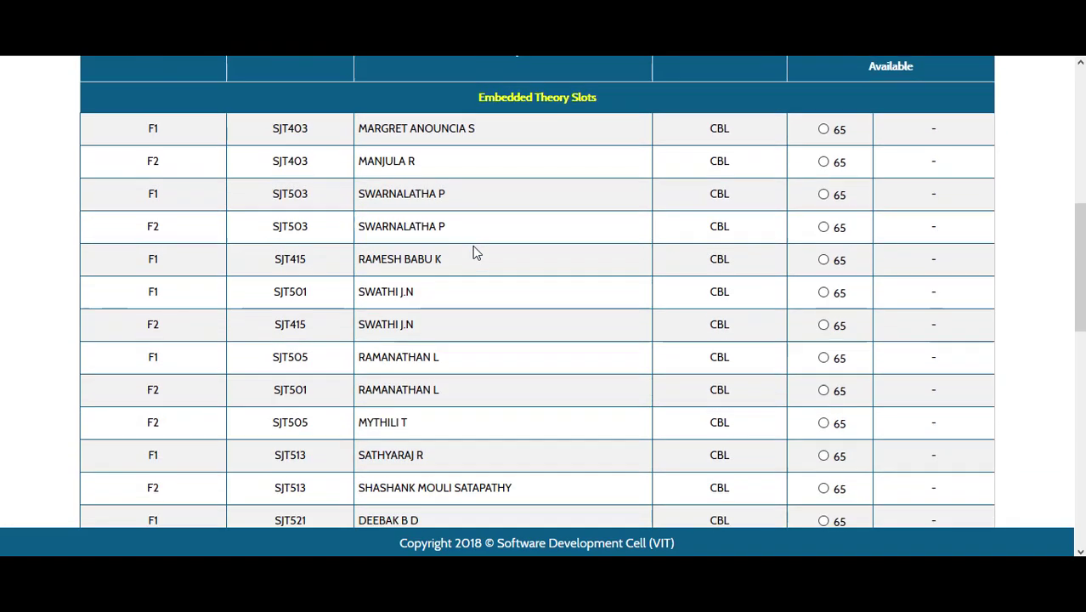
pyautogui.scroll(-2, 473, 251)
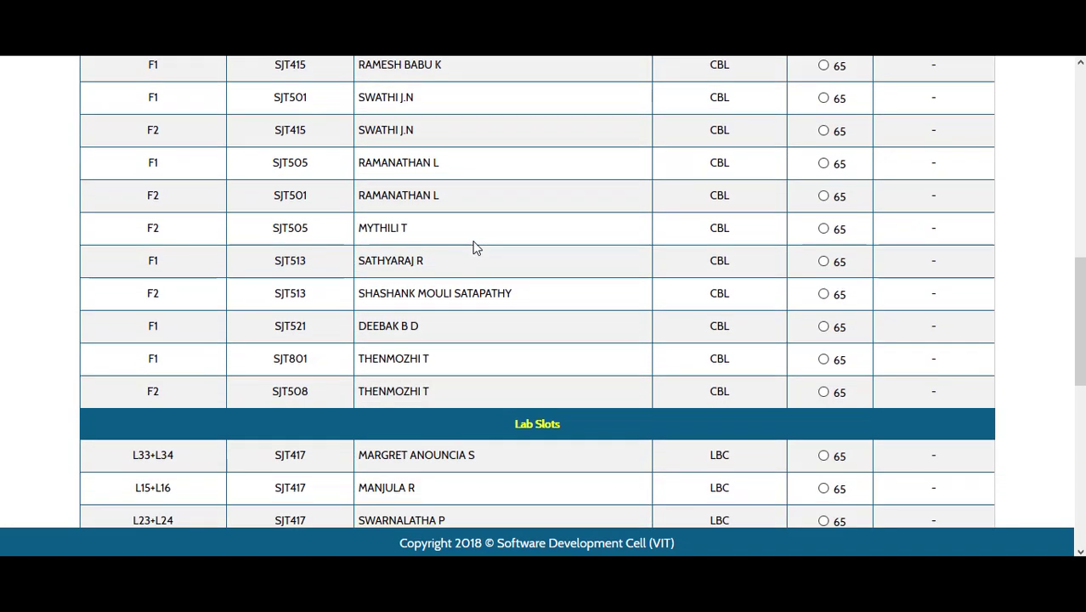
pyautogui.scroll(1, 473, 247)
pyautogui.scroll(1, 473, 247)
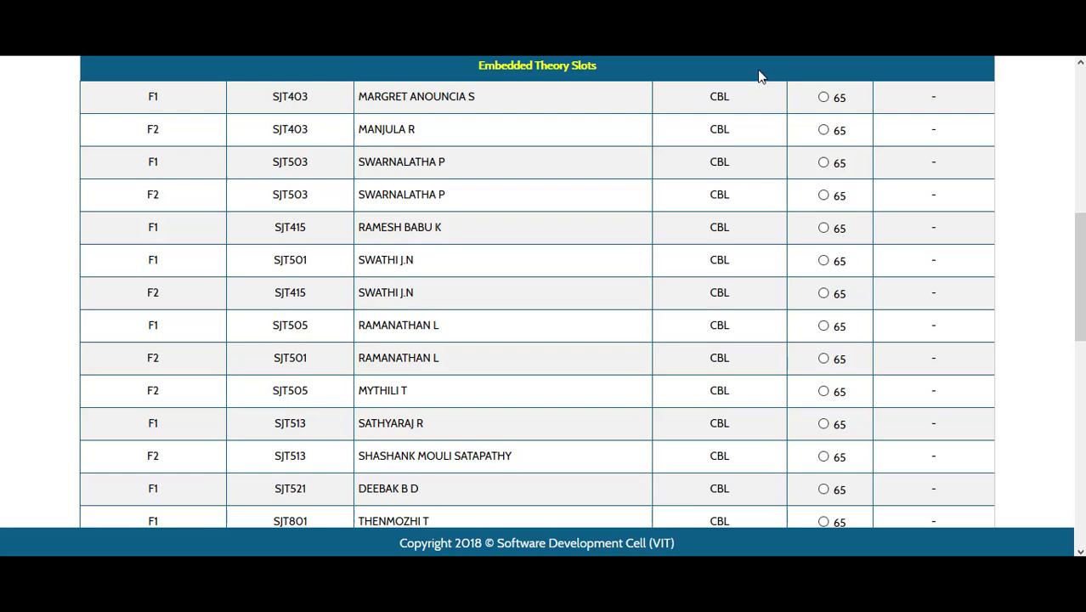
pyautogui.click(824, 98)
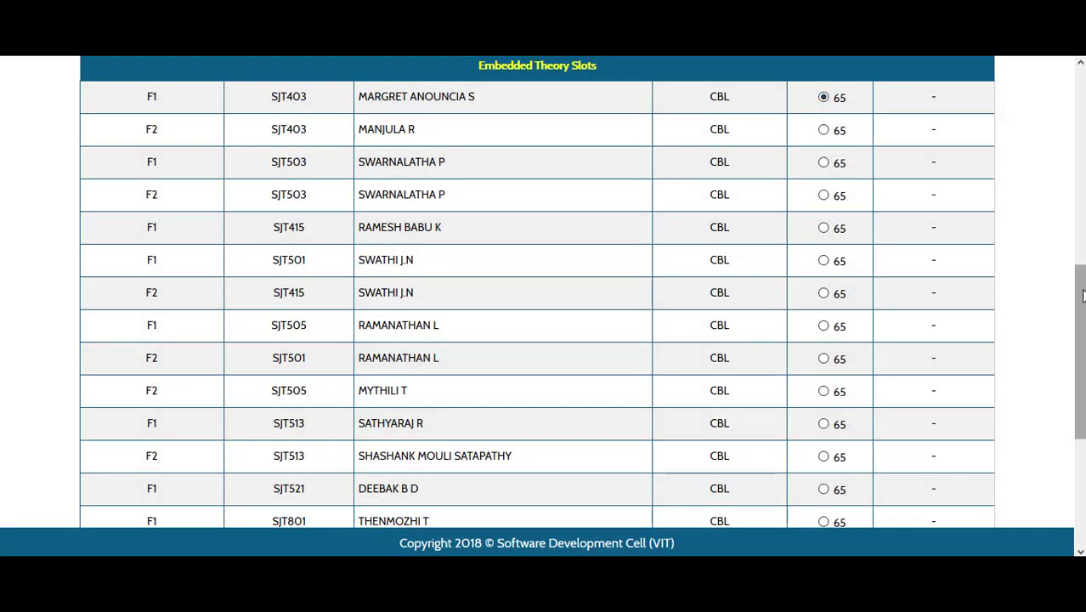
# - Choose lab slot L33+L34 at venue SJT417, set the course option to Regular, and submit the Software Engineering registration
pyautogui.moveTo(1080, 289); pyautogui.dragTo(1066, 403)
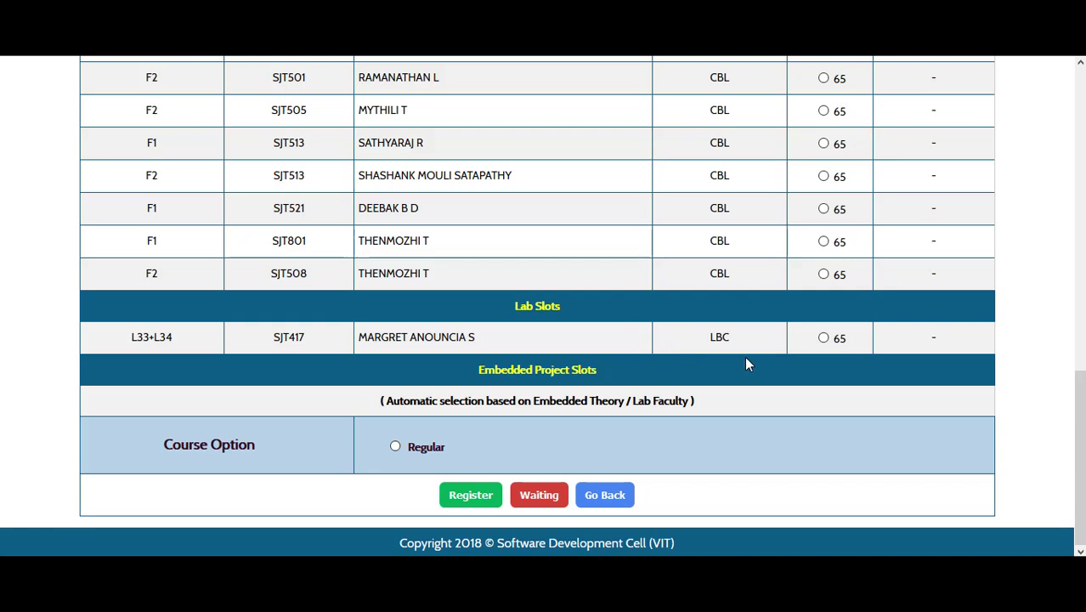
pyautogui.click(822, 337)
pyautogui.click(395, 447)
pyautogui.click(476, 500)
pyautogui.click(535, 390)
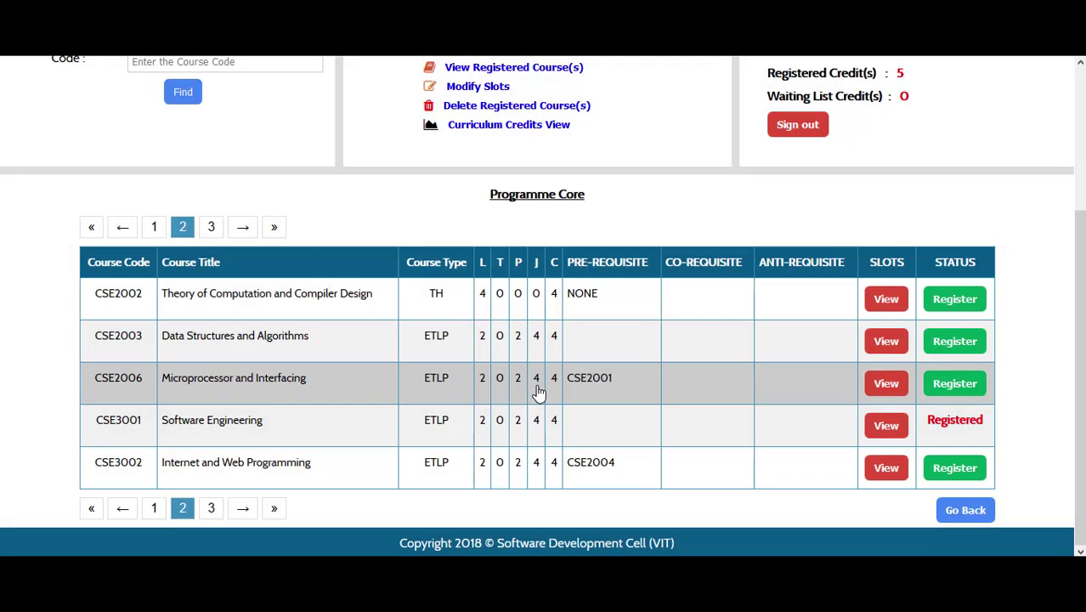
# - Check the registered credits, then return to the registration options and open the Programme Elective course list
pyautogui.scroll(3, 613, 332)
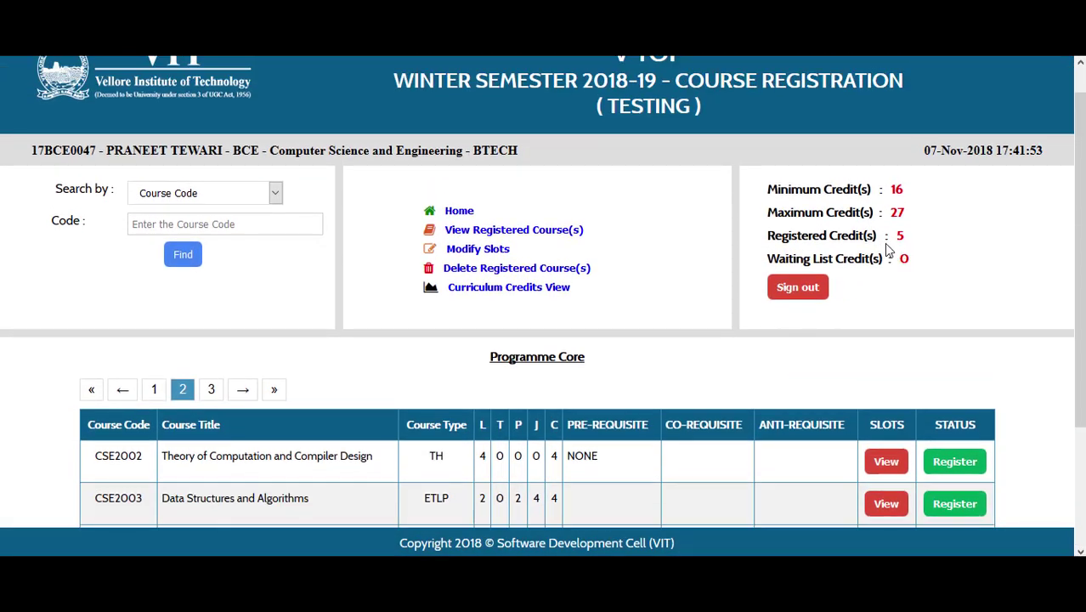
pyautogui.scroll(-3, 623, 293)
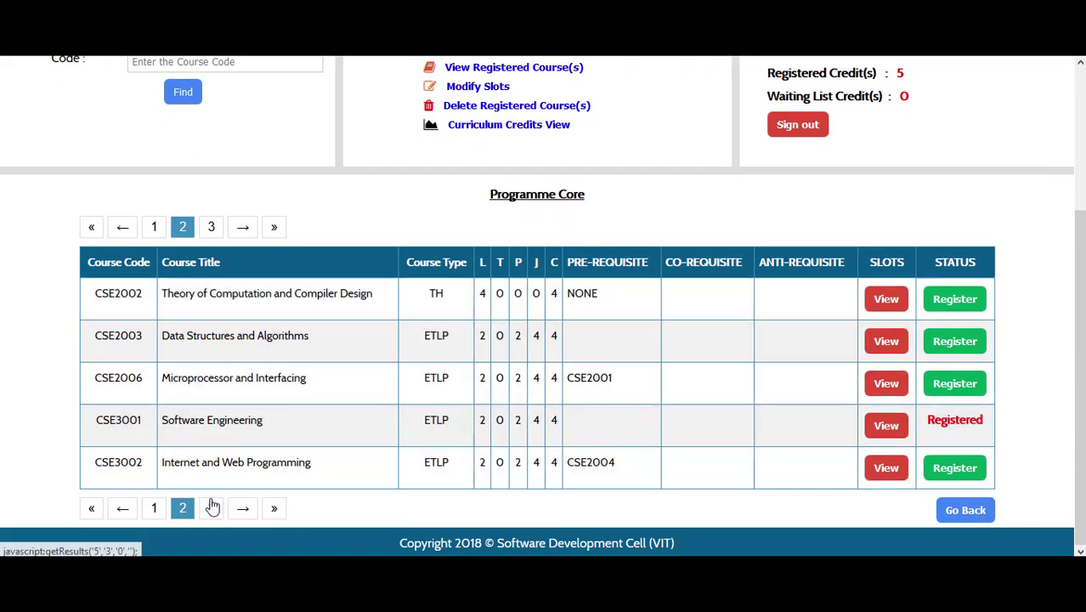
pyautogui.scroll(1, 490, 136)
pyautogui.scroll(2, 489, 136)
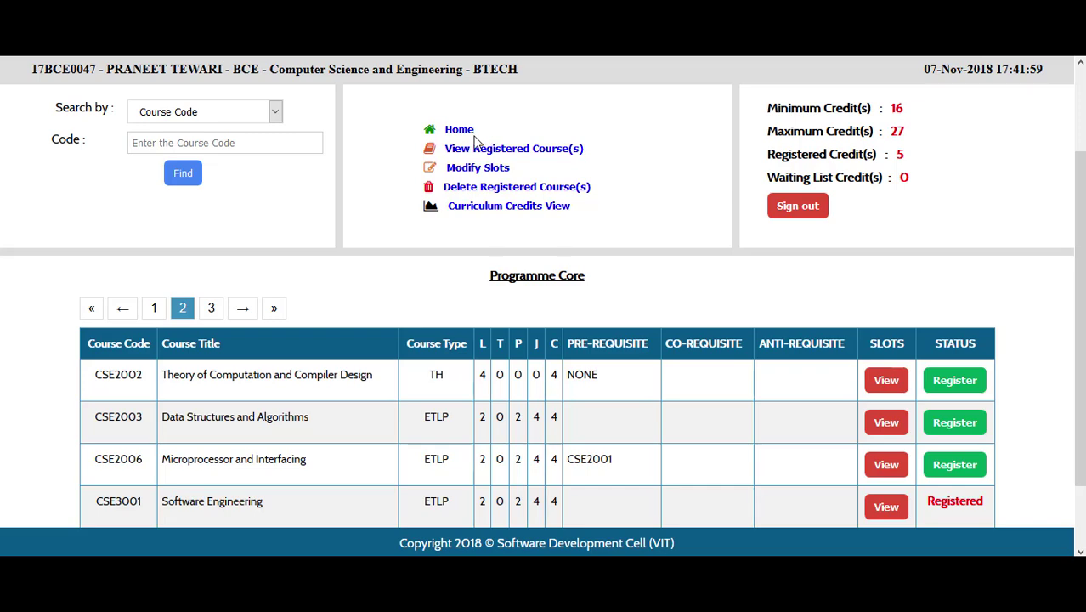
pyautogui.click(459, 131)
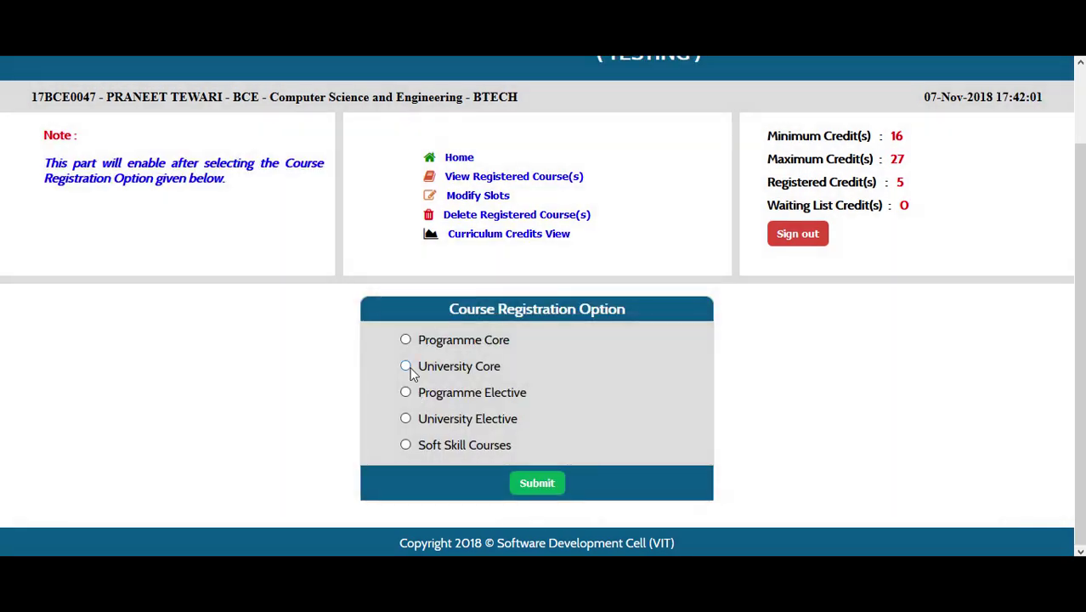
pyautogui.click(406, 391)
pyautogui.click(537, 483)
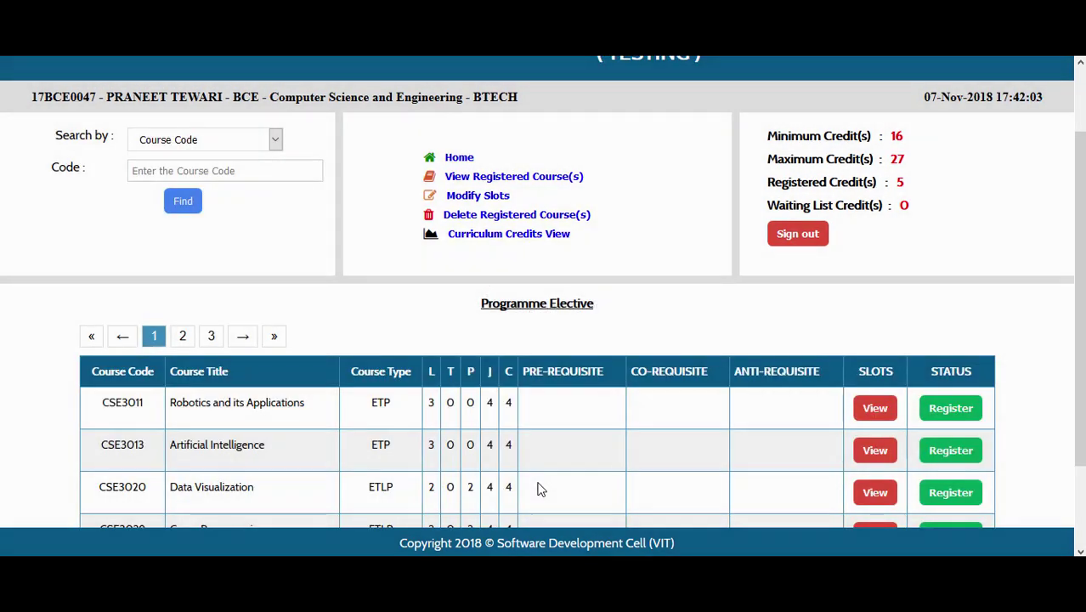
# - Start registering for Artificial Intelligence (CSE3013) and choose embedded theory slot B1+TB1 at venue SJT514
pyautogui.scroll(-3, 607, 401)
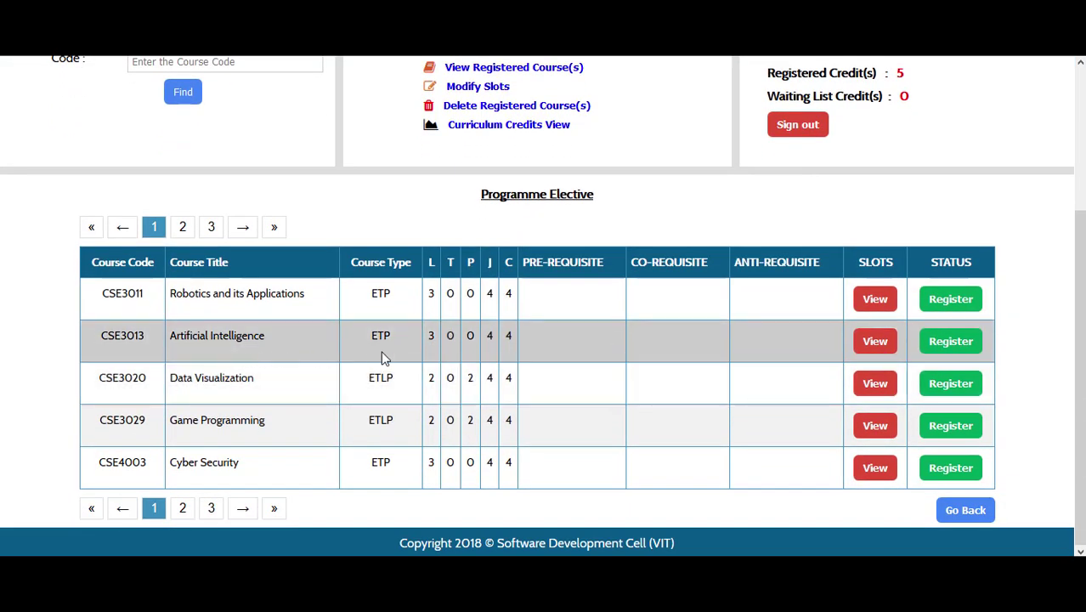
pyautogui.click(951, 342)
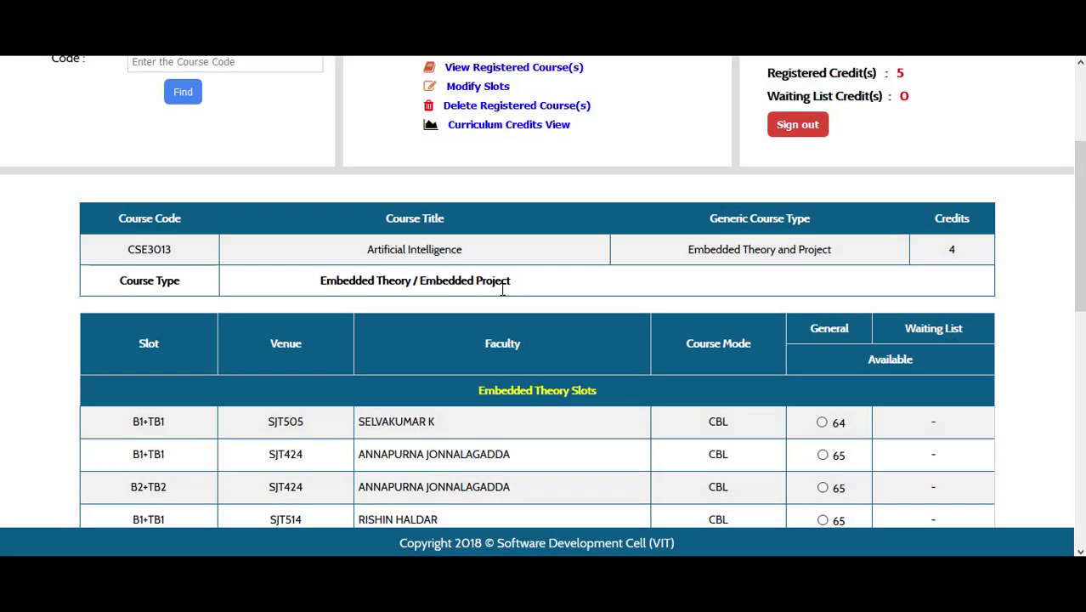
pyautogui.scroll(-5, 502, 289)
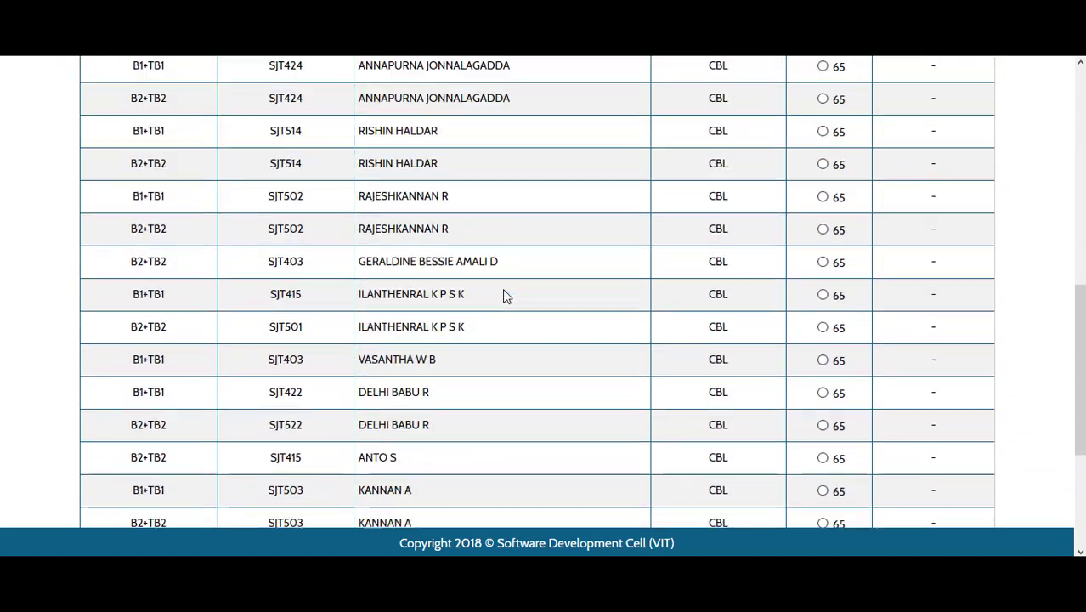
pyautogui.scroll(-2, 504, 295)
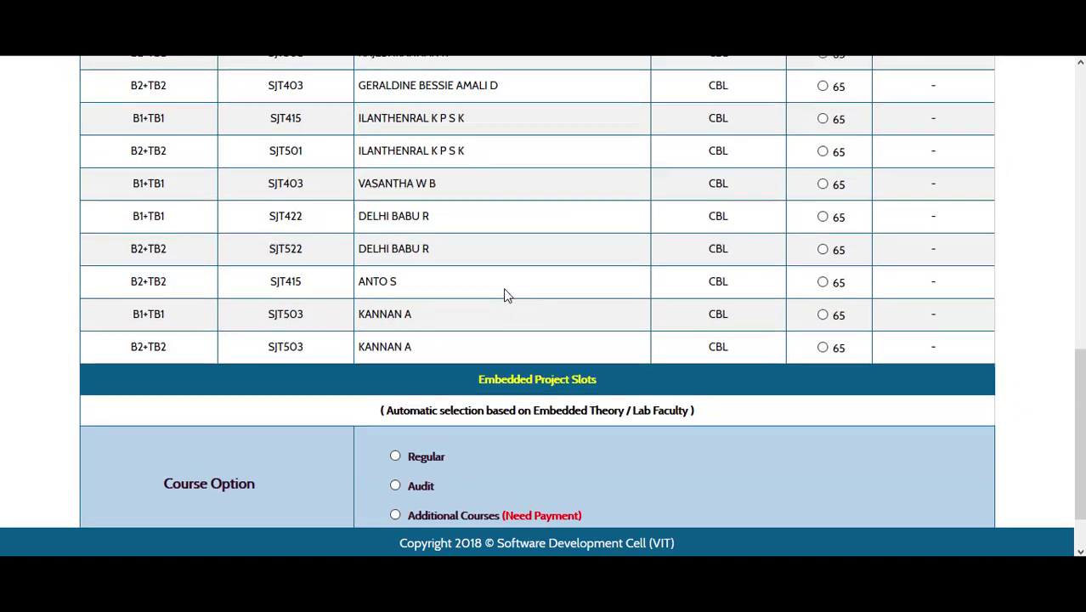
pyautogui.scroll(3, 505, 293)
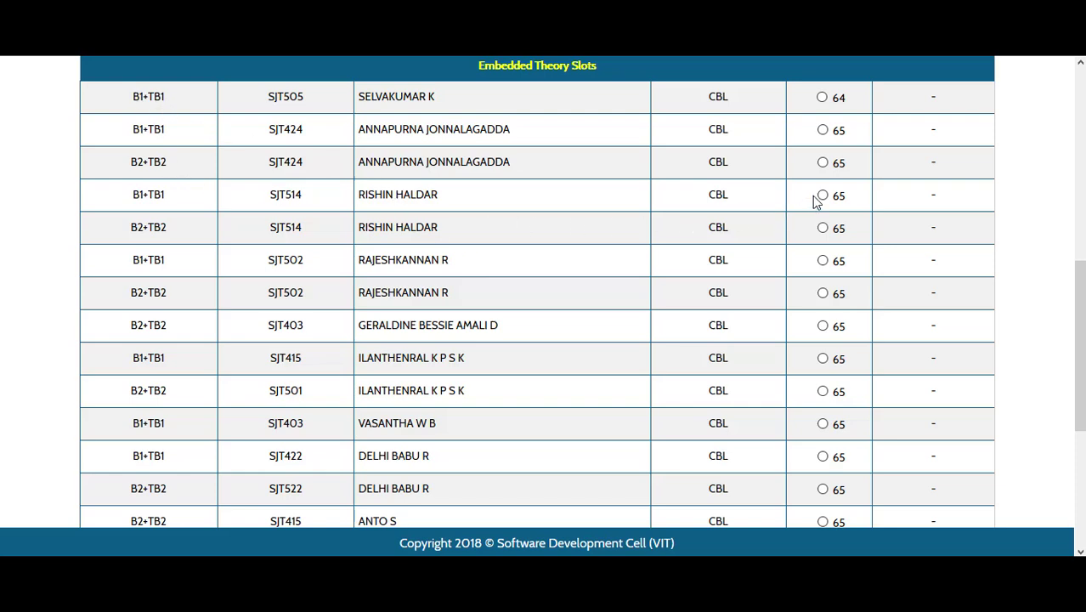
pyautogui.scroll(-4, 824, 200)
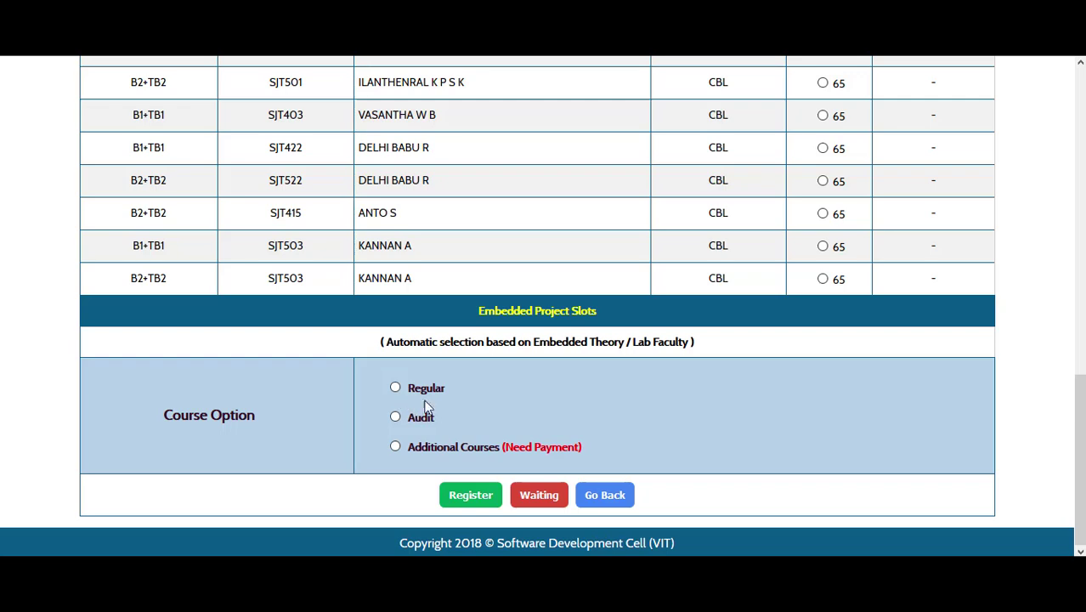
# - Set the course option to Regular and submit the Artificial Intelligence registration
pyautogui.click(473, 497)
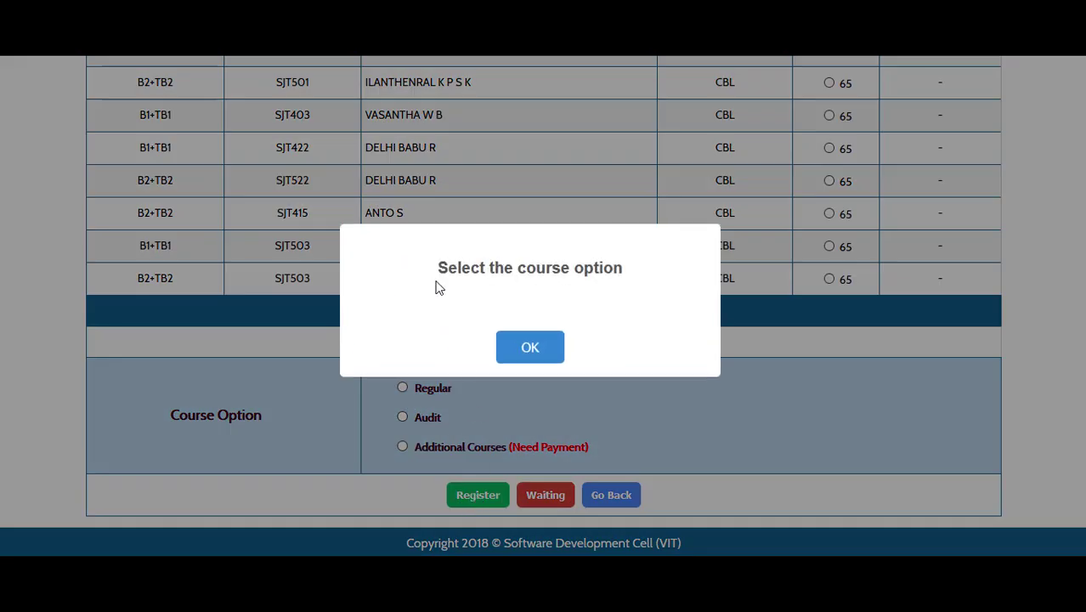
pyautogui.click(539, 350)
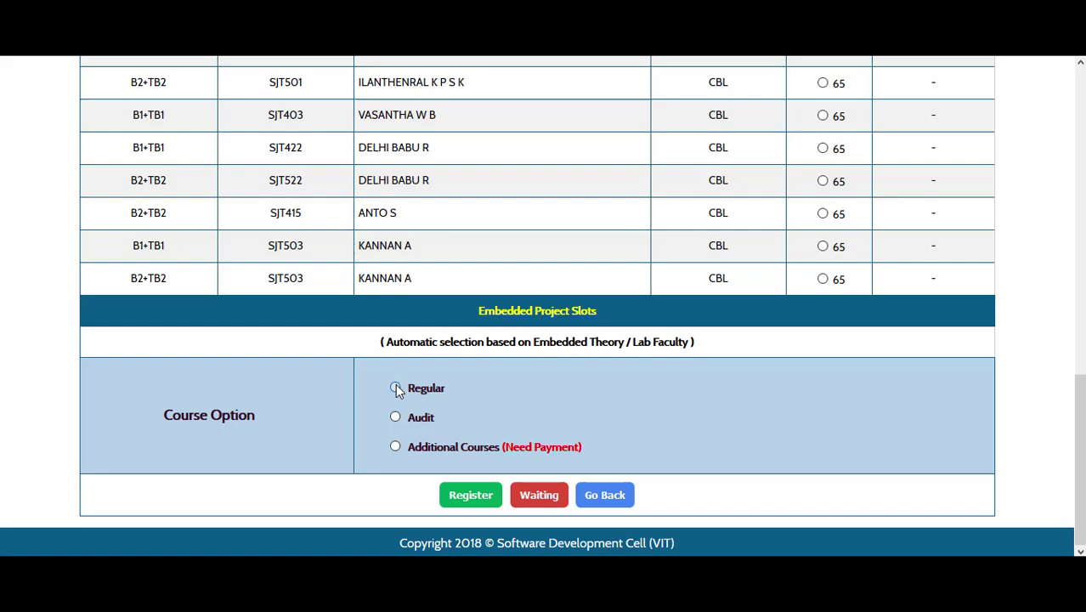
pyautogui.click(474, 499)
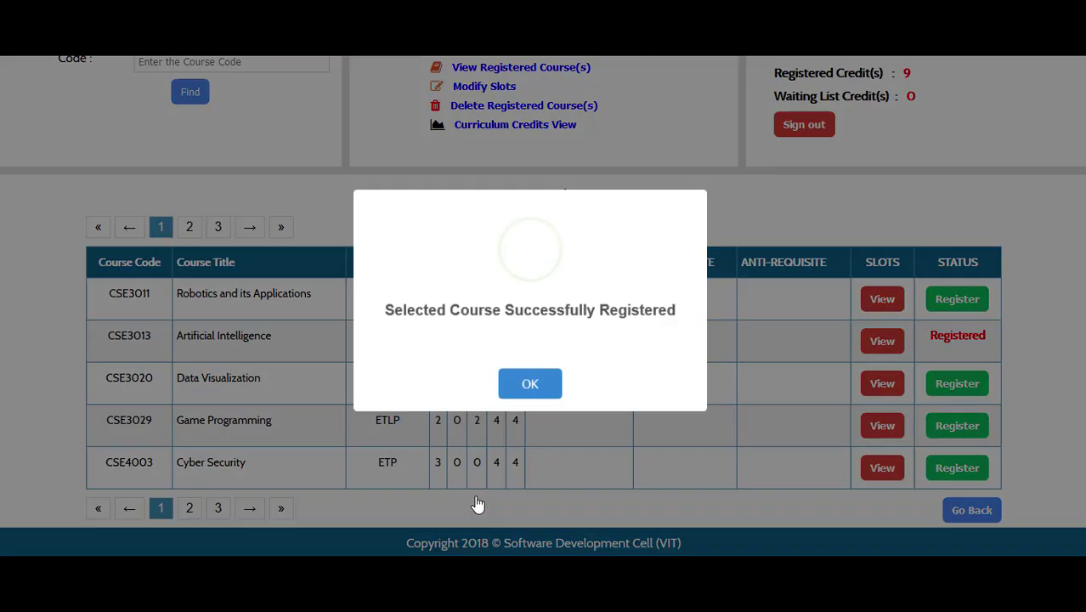
pyautogui.click(525, 400)
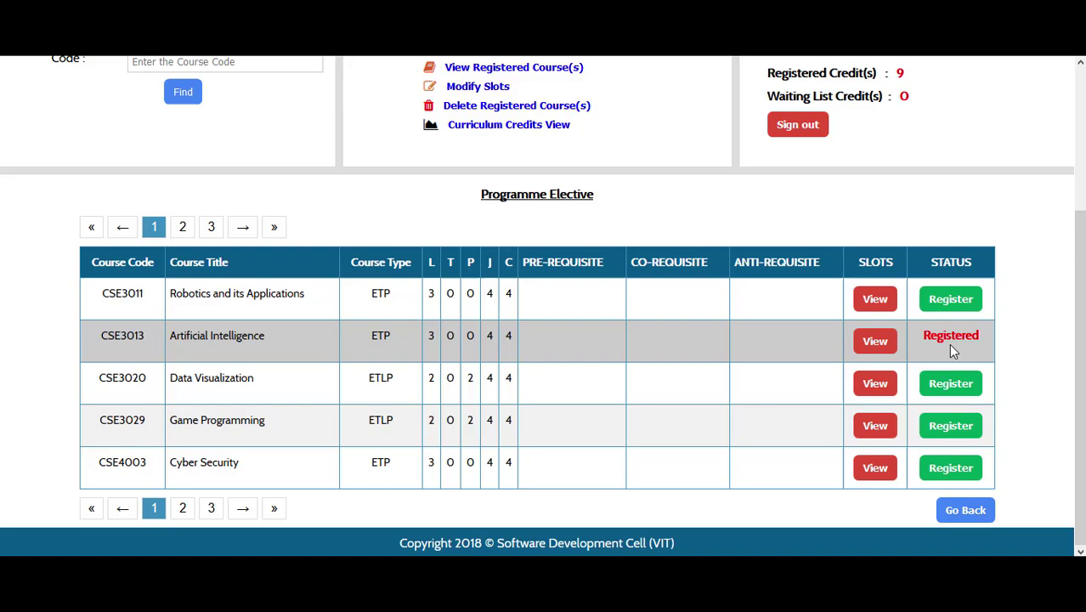
# - Review the registered courses list and the curriculum credits by category
pyautogui.click(547, 70)
pyautogui.scroll(-3, 502, 297)
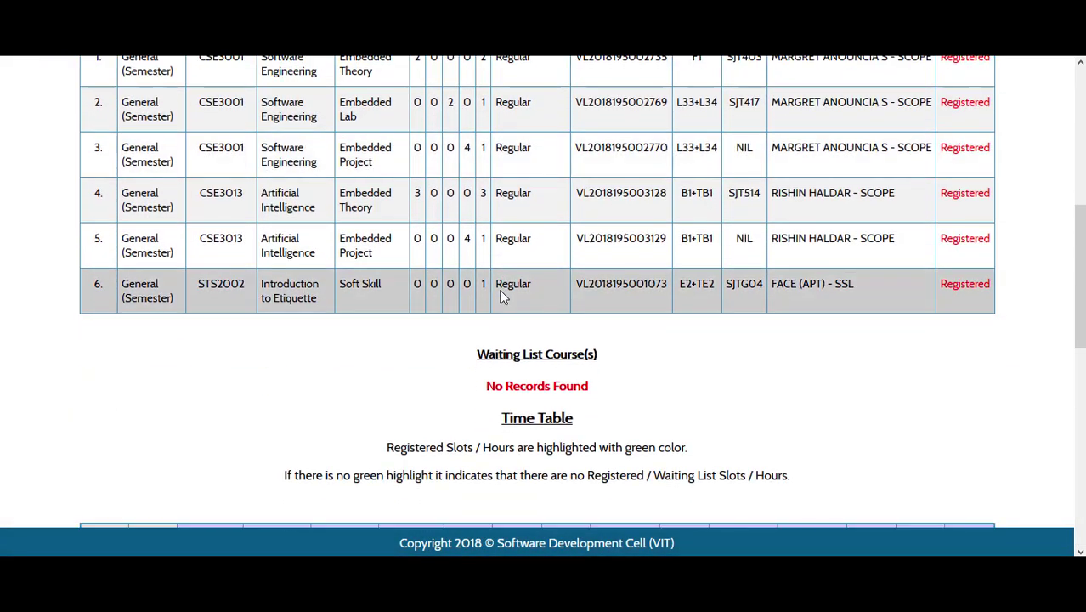
pyautogui.scroll(5, 499, 291)
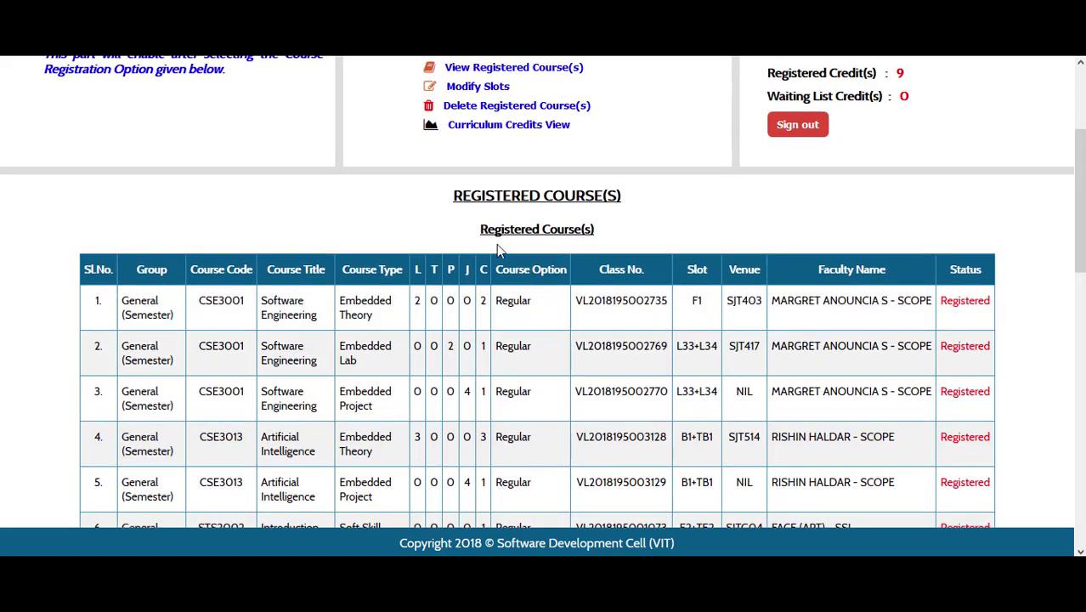
pyautogui.click(501, 126)
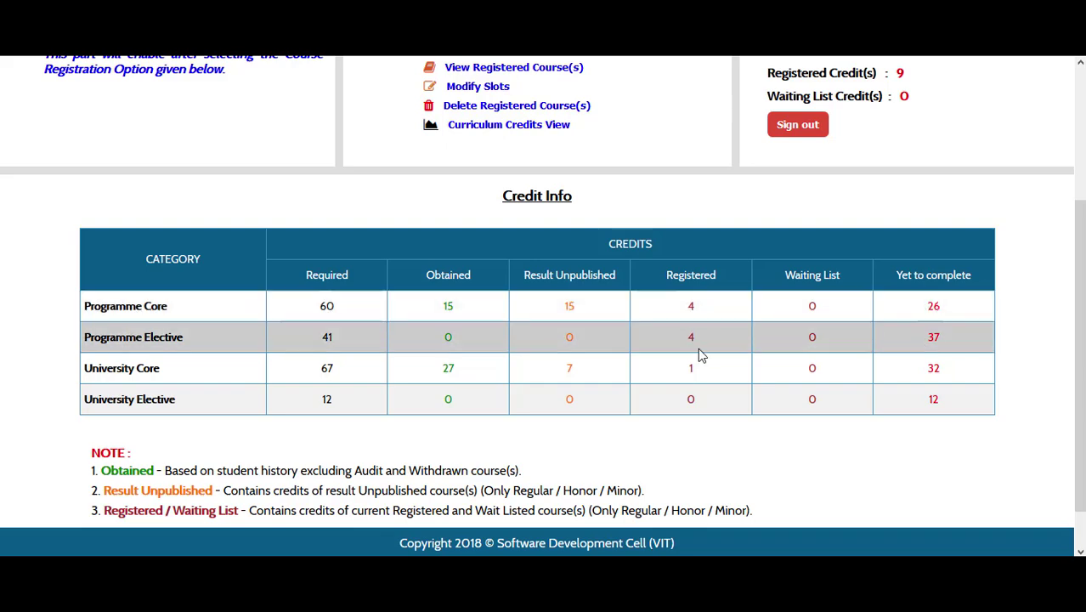
pyautogui.scroll(3, 497, 109)
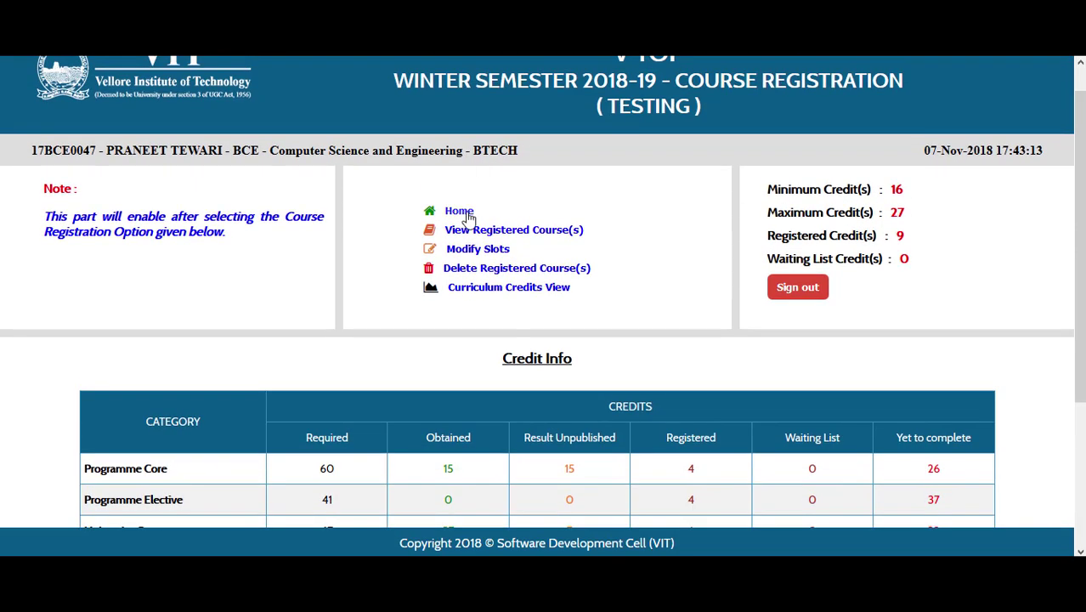
# - Return to the registration options, reopen the Programme Elective list and start registering for Data Visualization (CSE3020)
pyautogui.click(466, 215)
pyautogui.scroll(-1, 406, 340)
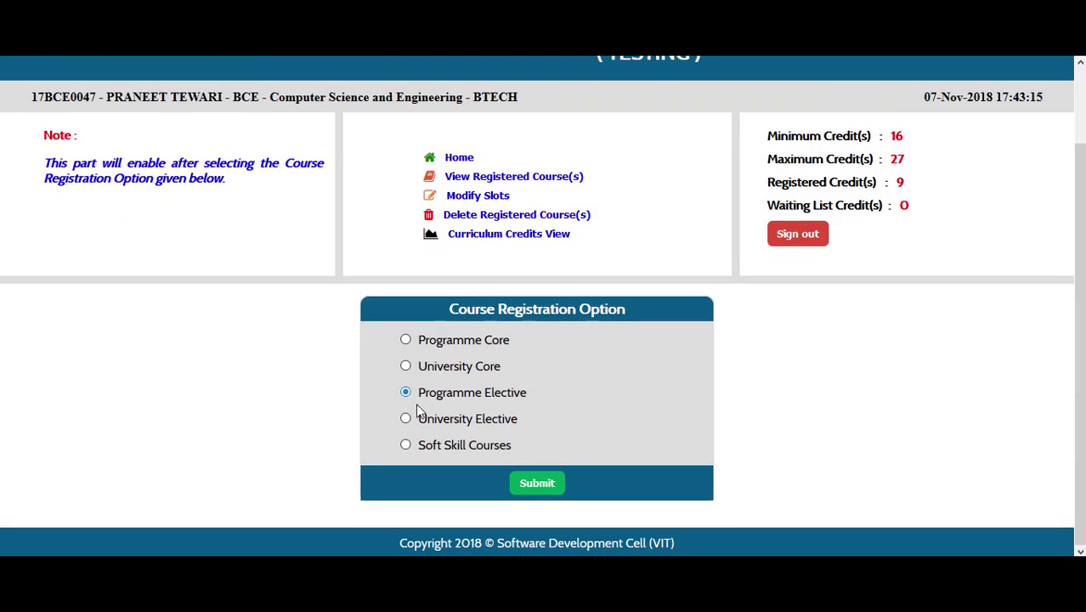
pyautogui.click(530, 483)
pyautogui.scroll(-2, 553, 380)
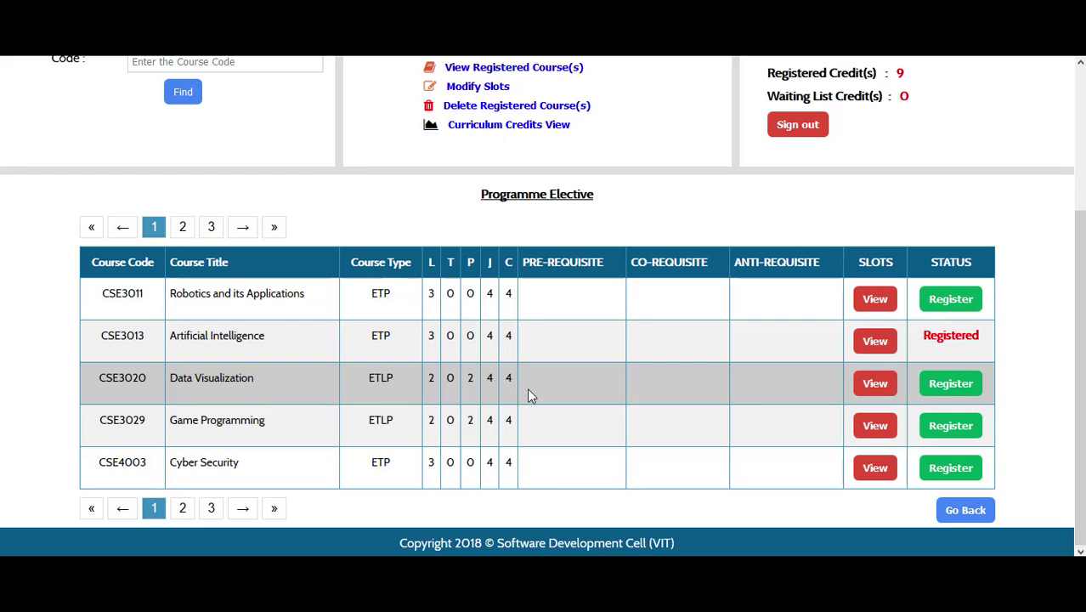
pyautogui.click(953, 397)
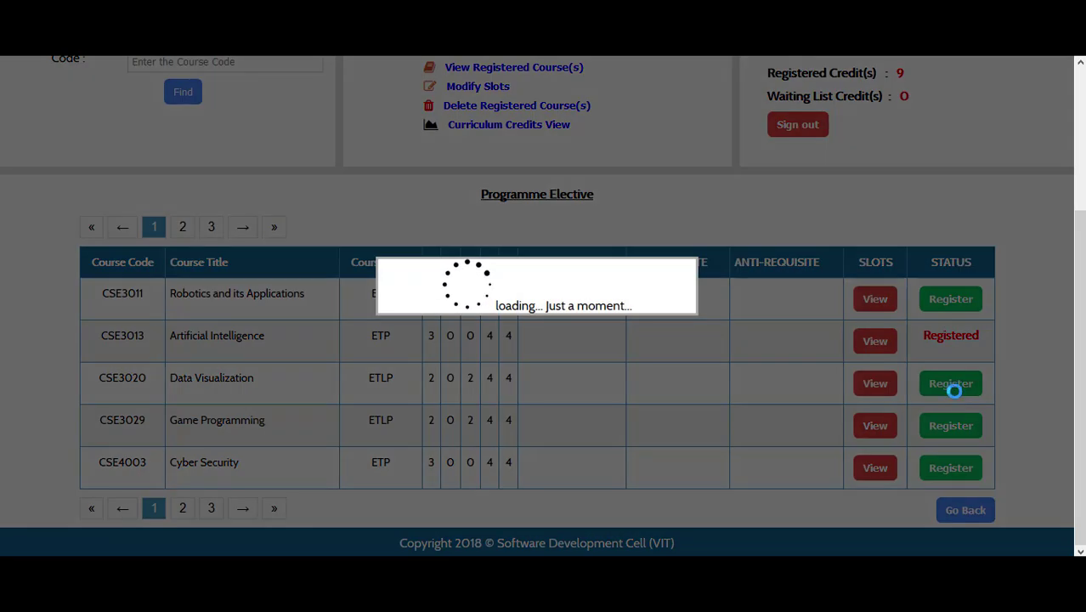
# - Choose theory slot C1 at SJT508 and lab slot L9+L10 at SJT516, then submit the Data Visualization registration as Regular
pyautogui.scroll(-3, 596, 347)
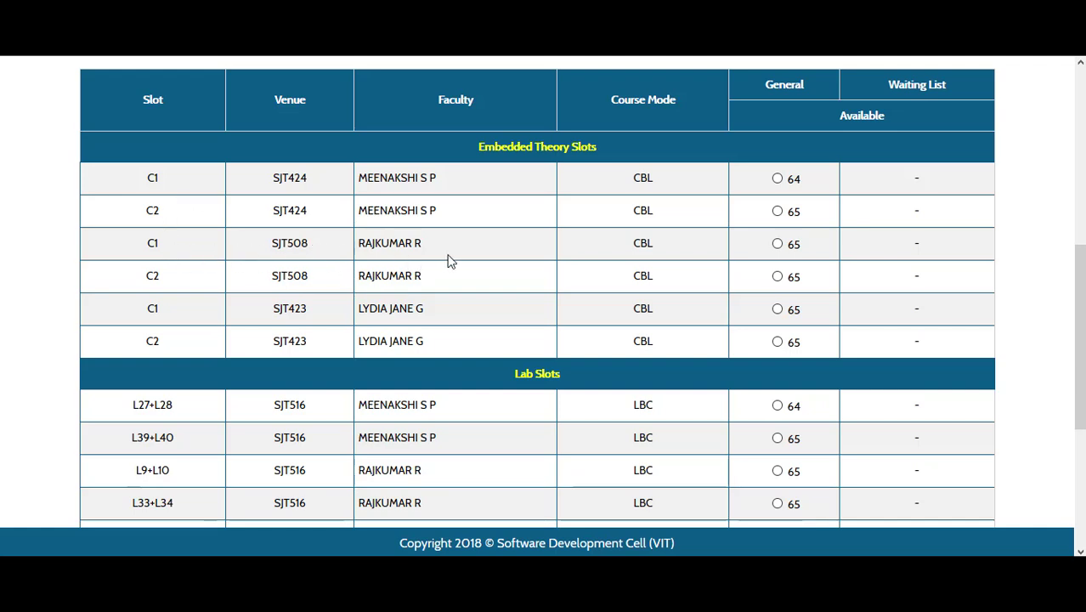
pyautogui.scroll(-1, 644, 329)
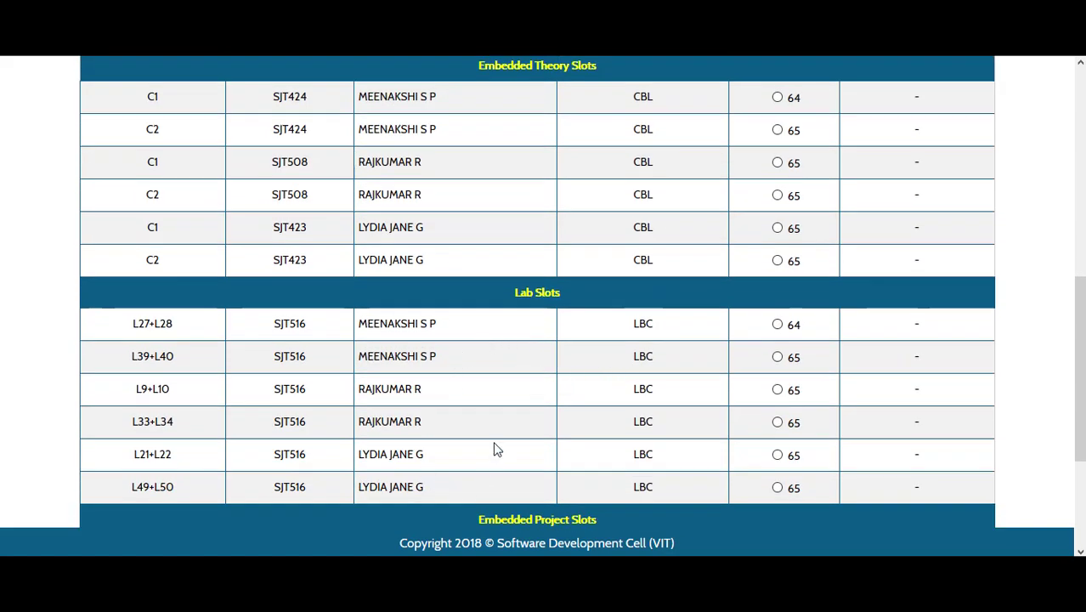
pyautogui.click(777, 163)
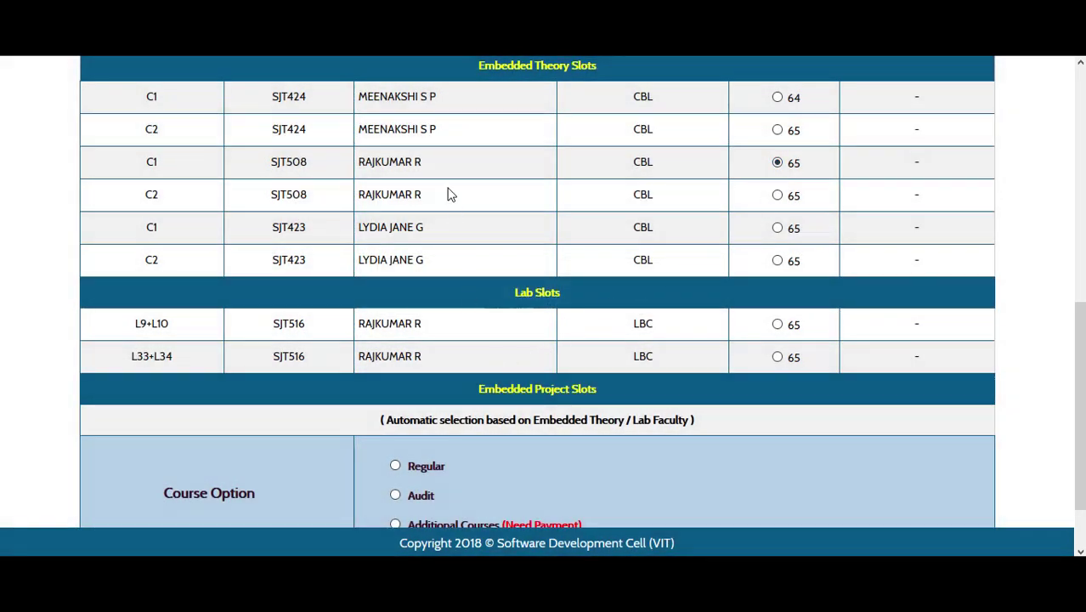
pyautogui.click(777, 324)
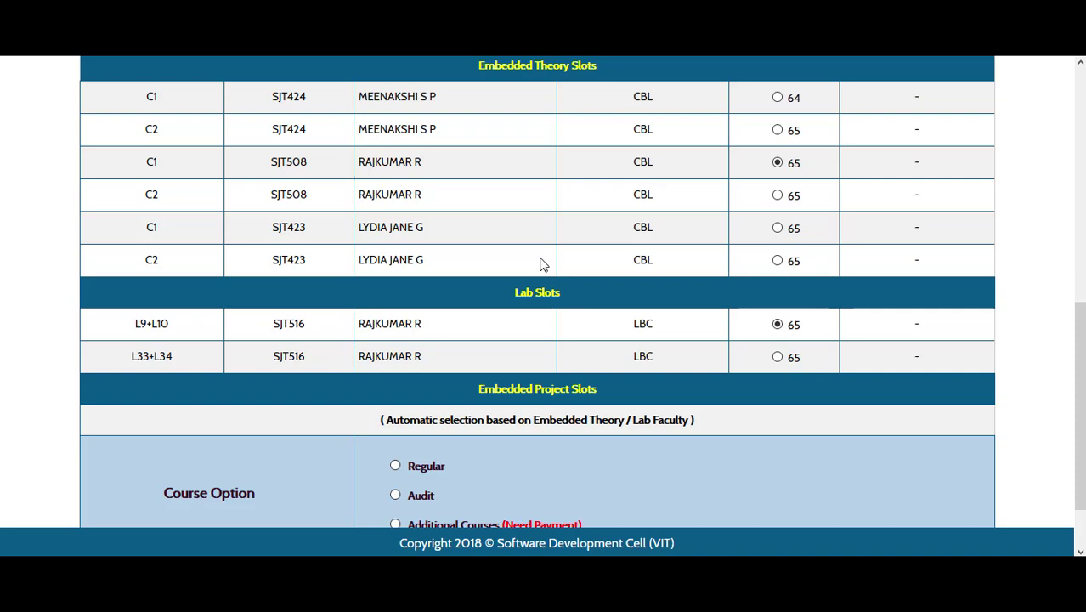
pyautogui.scroll(-1, 543, 262)
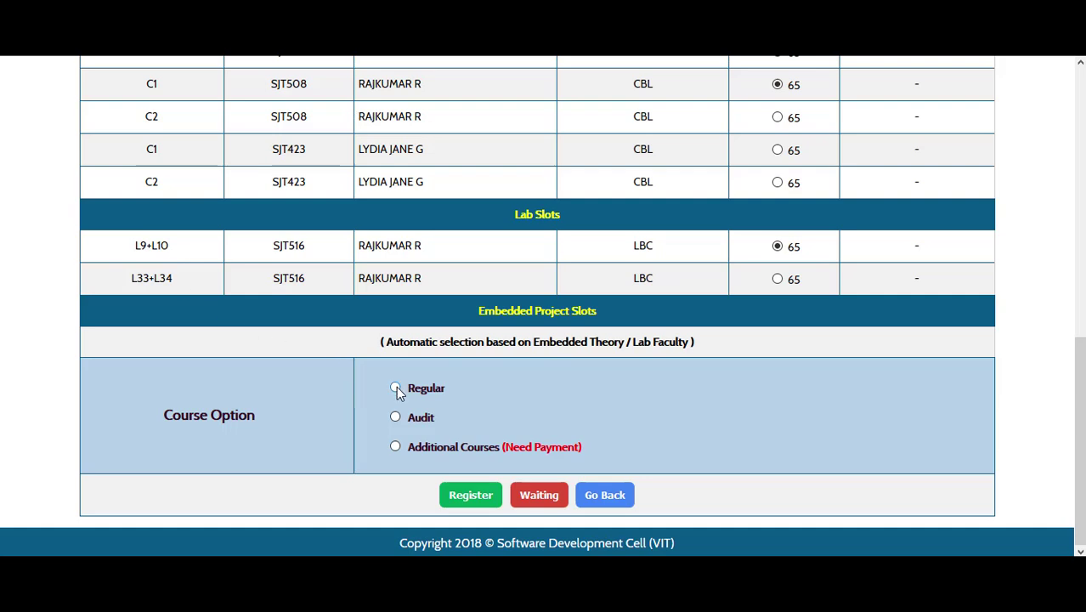
pyautogui.click(469, 502)
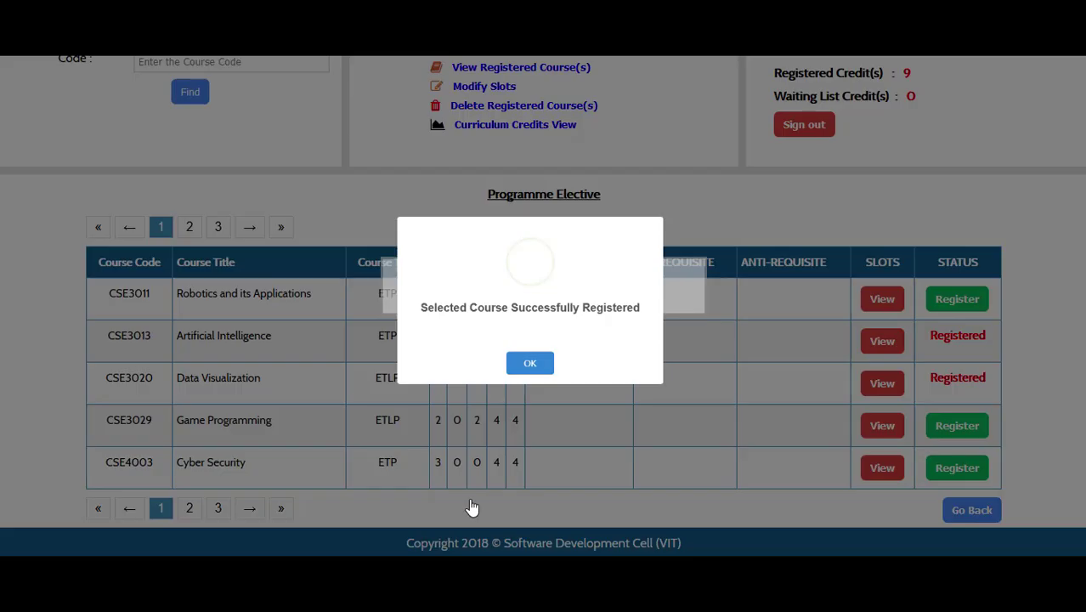
pyautogui.click(533, 392)
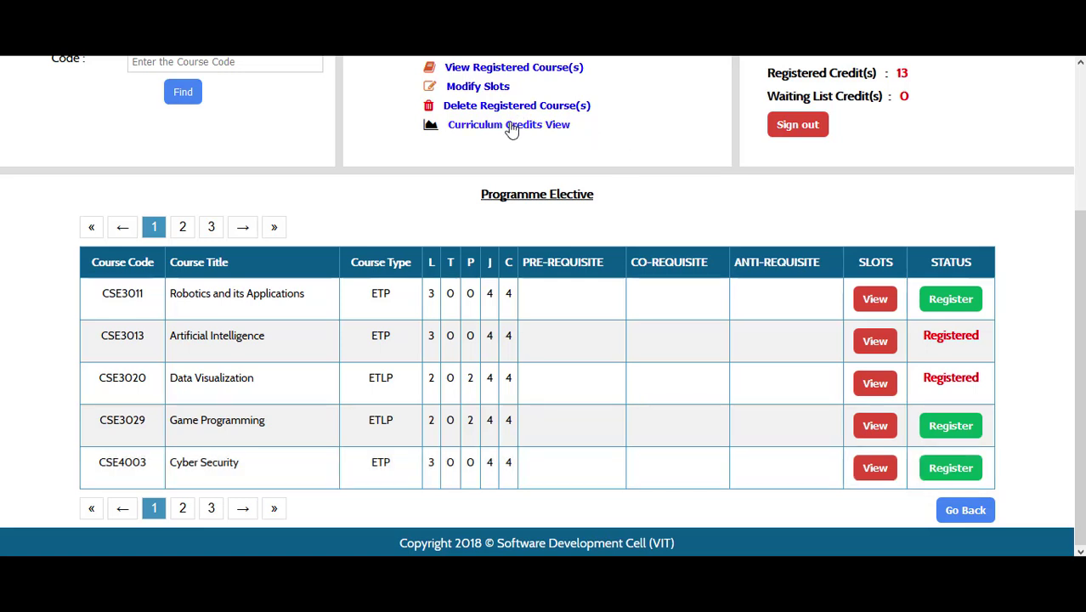
# - Check the curriculum credits, then go back to the registration options and reopen the Programme Elective course list
pyautogui.click(511, 126)
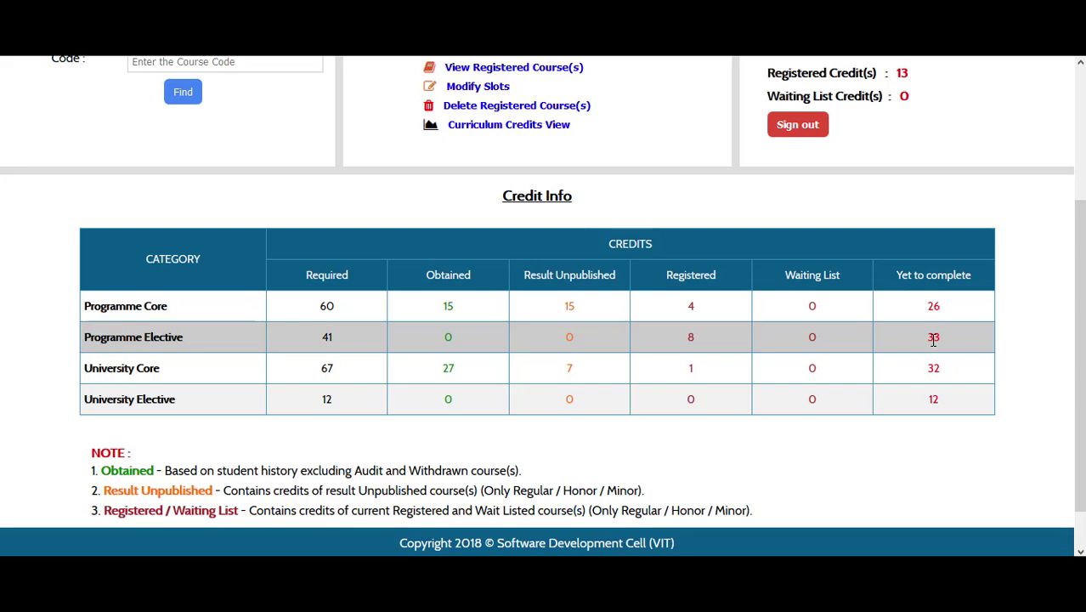
pyautogui.scroll(3, 484, 85)
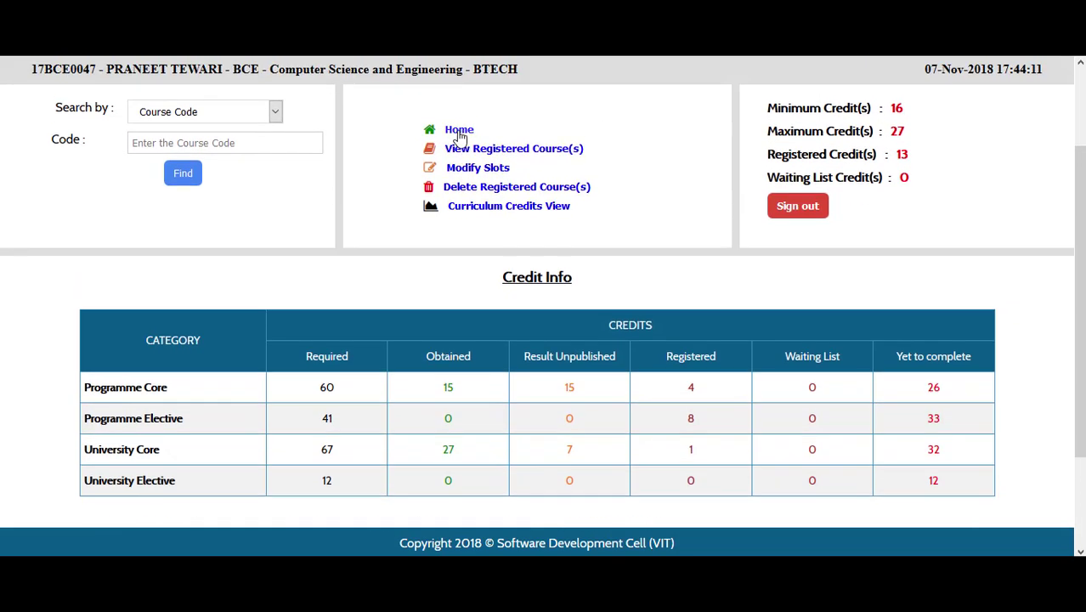
pyautogui.click(451, 132)
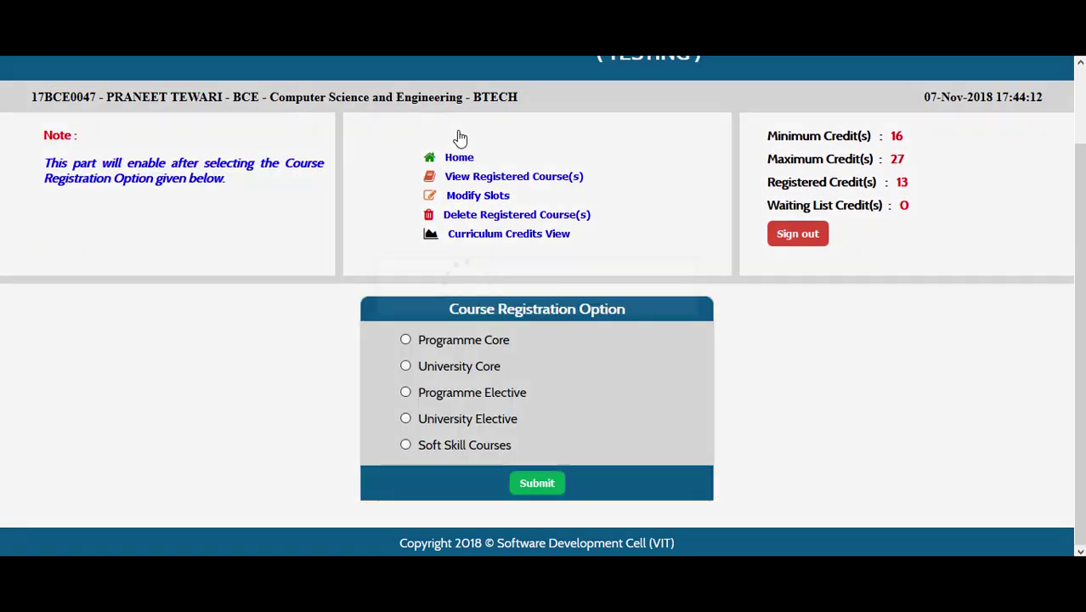
pyautogui.click(405, 393)
pyautogui.click(535, 485)
pyautogui.scroll(-2, 559, 362)
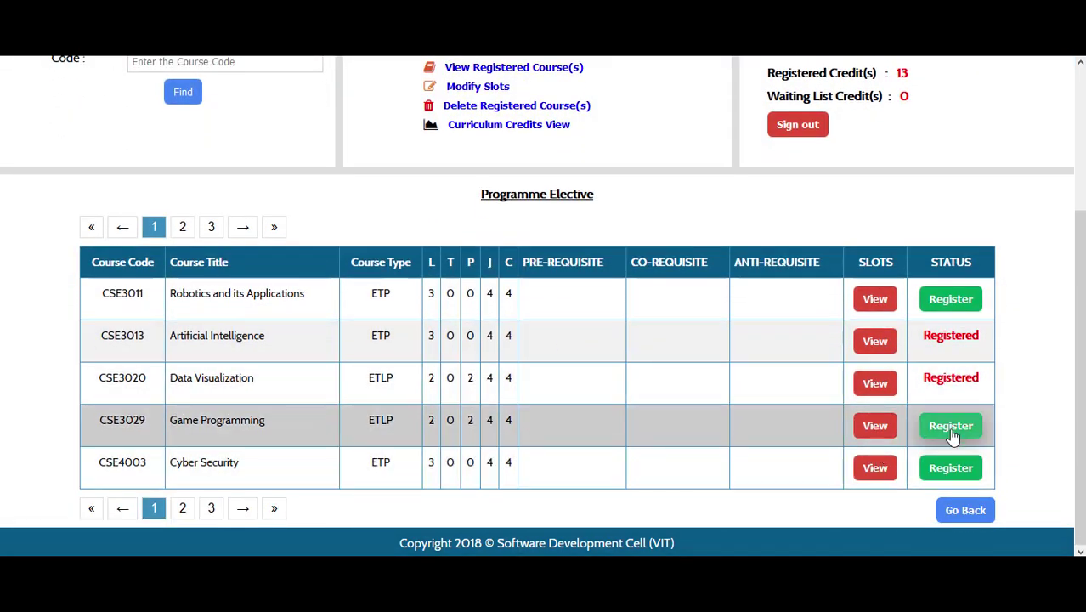
# - Try to register Game Programming (CSE3029) as Audit with theory slot E2 at SJT423 and lab slot L19+L20 at SJT419
pyautogui.click(951, 428)
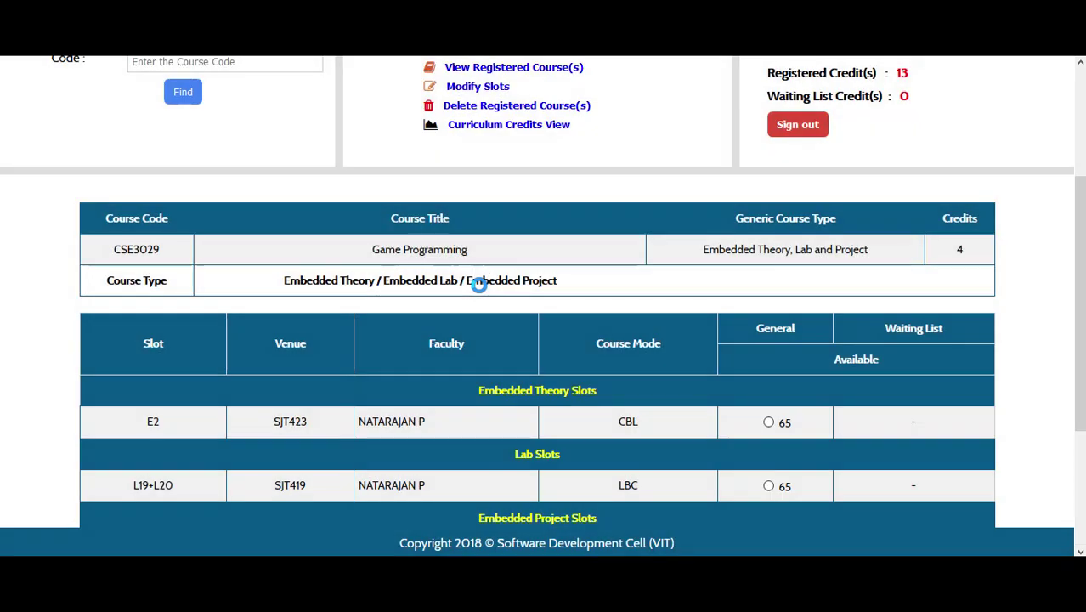
pyautogui.scroll(-3, 481, 286)
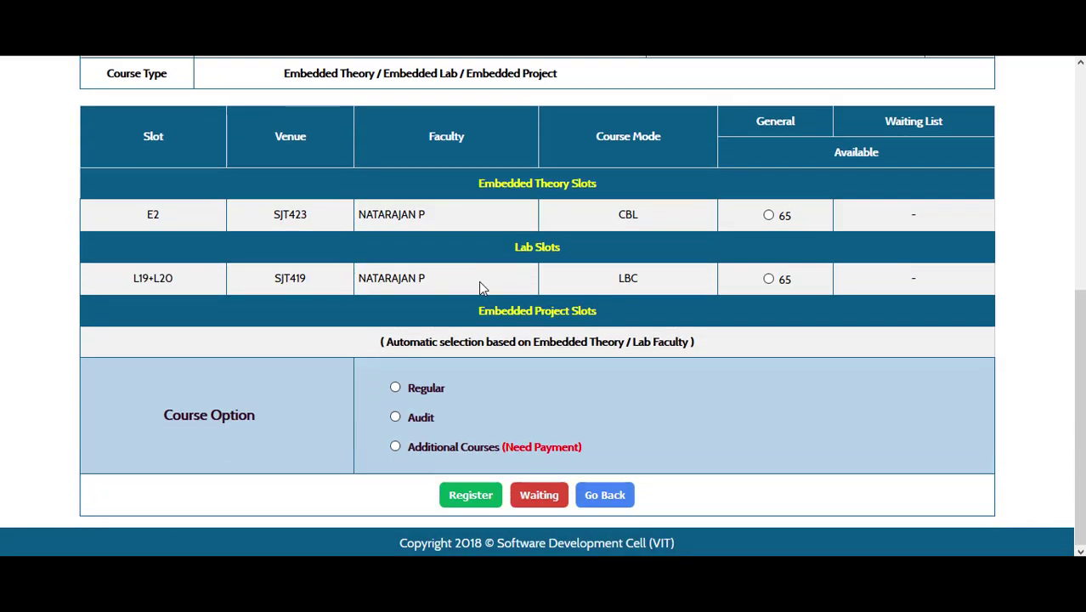
pyautogui.click(768, 215)
pyautogui.click(395, 416)
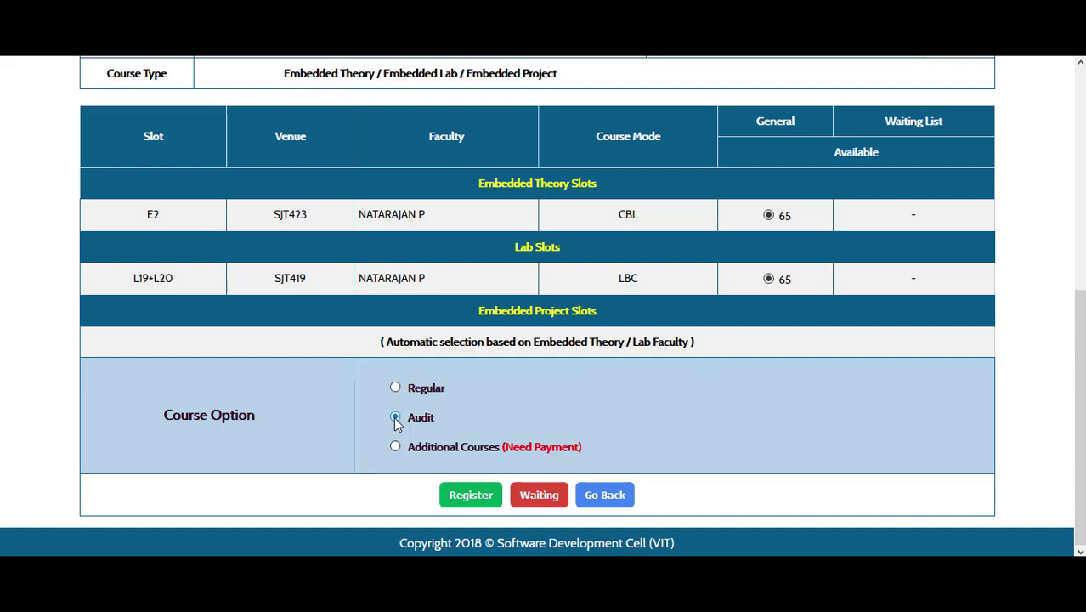
pyautogui.click(471, 495)
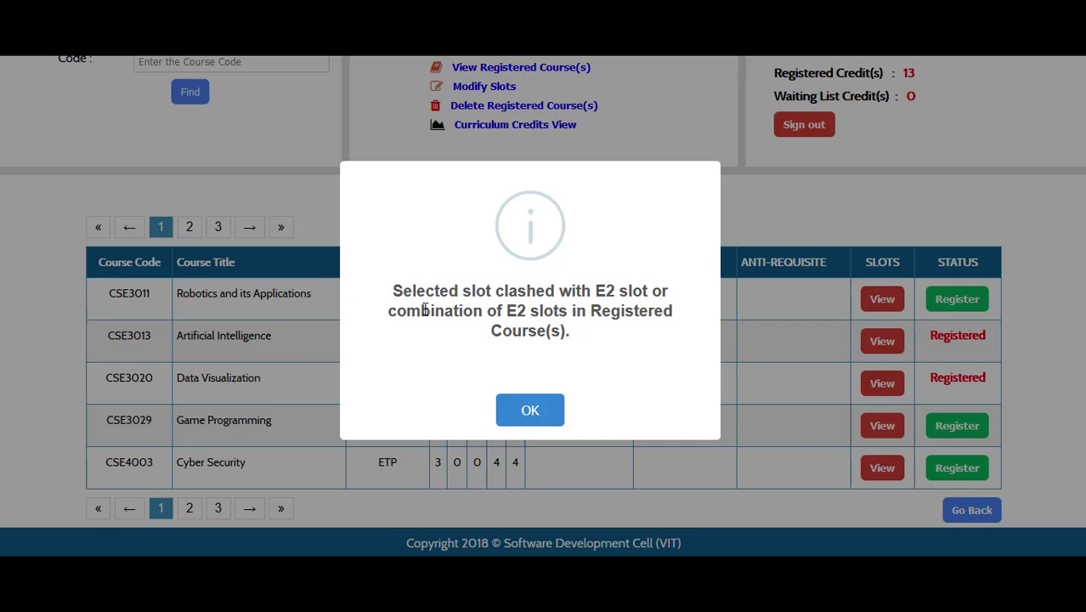
pyautogui.click(505, 409)
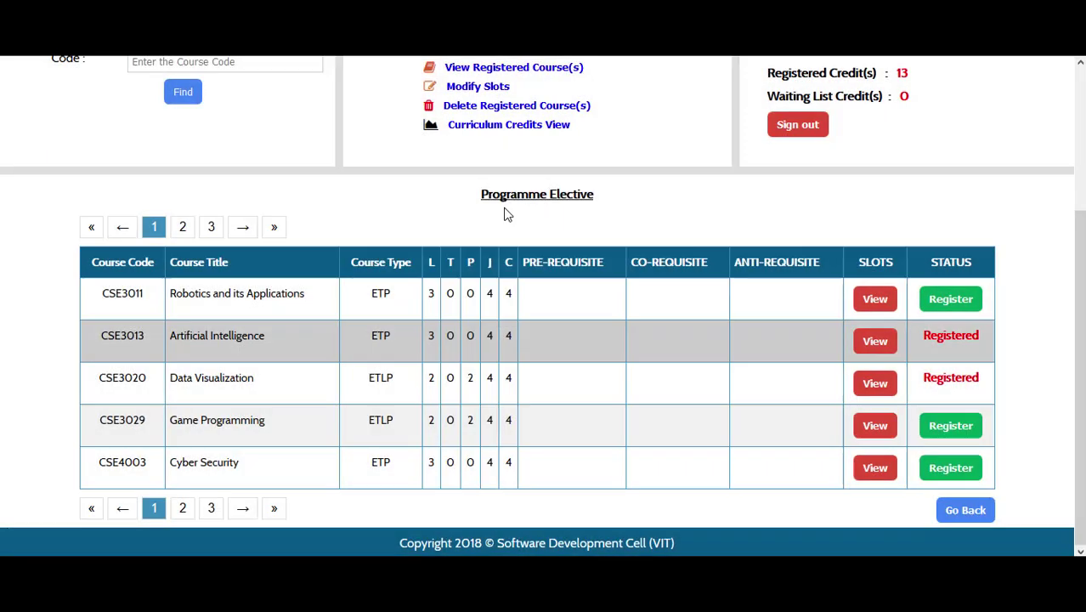
# - Review the registered courses and examine the occupied slots in the weekly timetable
pyautogui.click(482, 72)
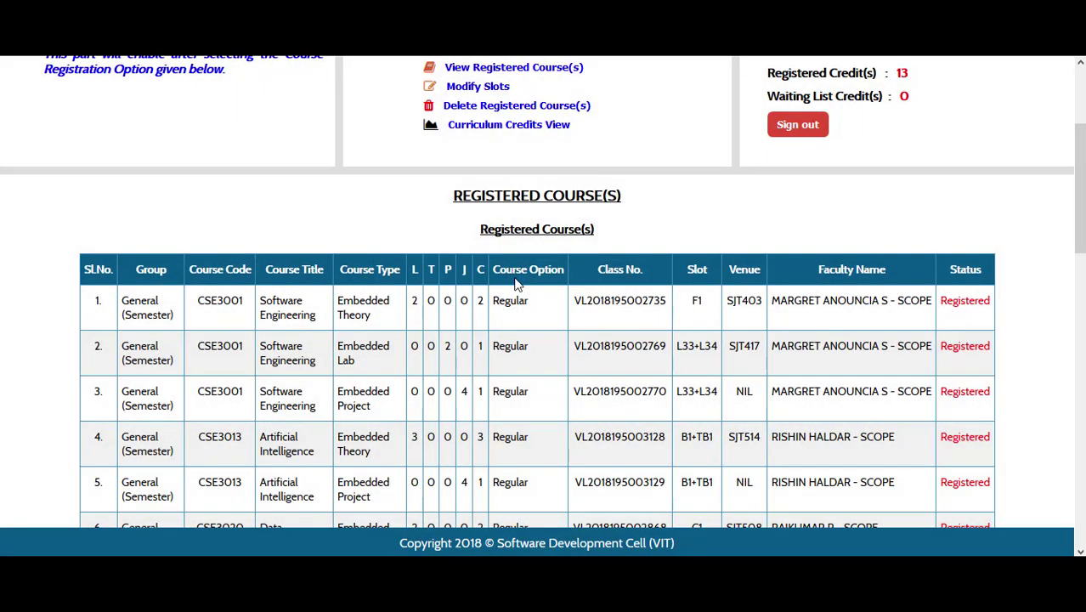
pyautogui.scroll(-9, 516, 284)
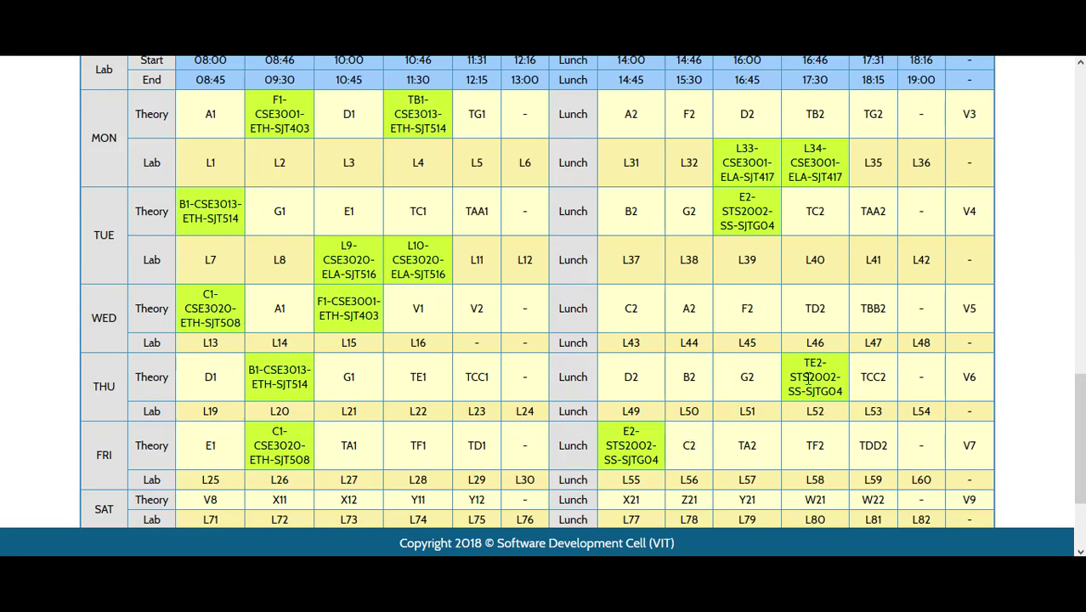
# - Return to the registration home, list the registered courses for slot modification and open the slot options for Introduction to Etiquette (STS2002)
pyautogui.scroll(9, 805, 371)
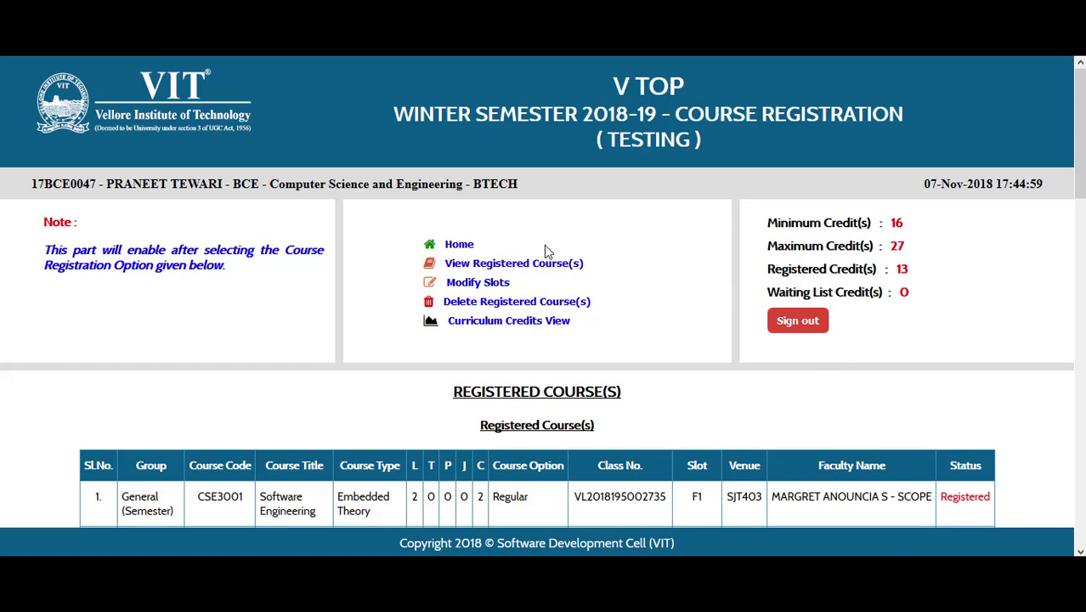
pyautogui.click(459, 246)
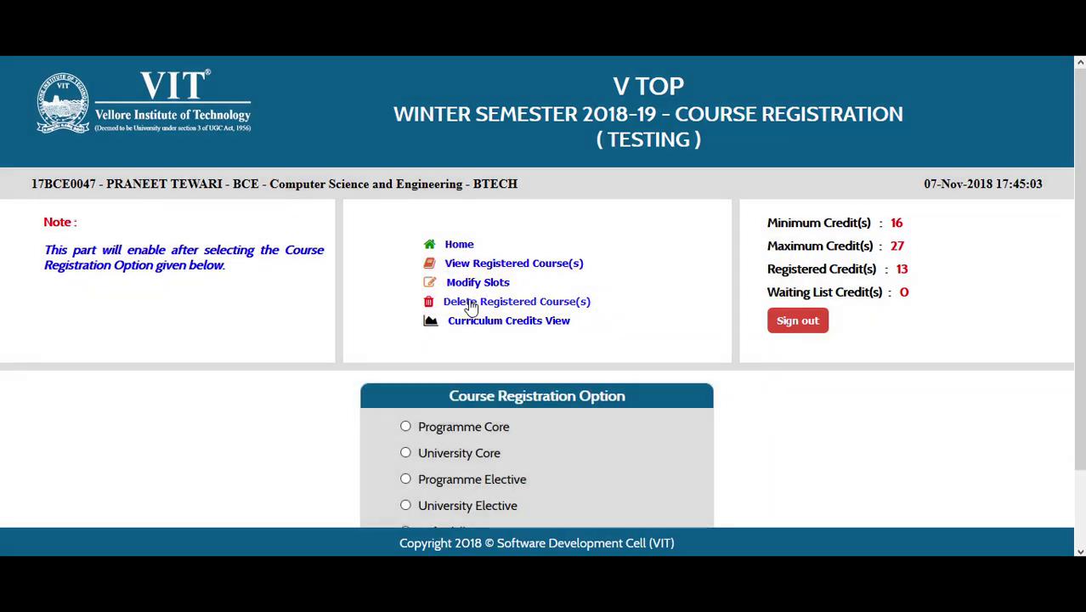
pyautogui.click(492, 284)
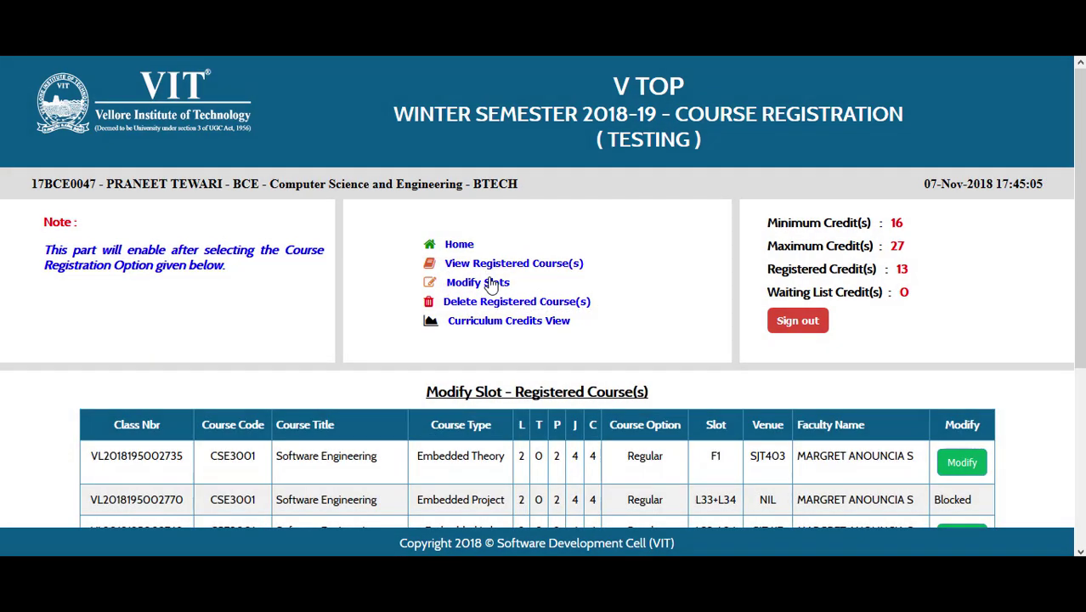
pyautogui.scroll(-4, 485, 284)
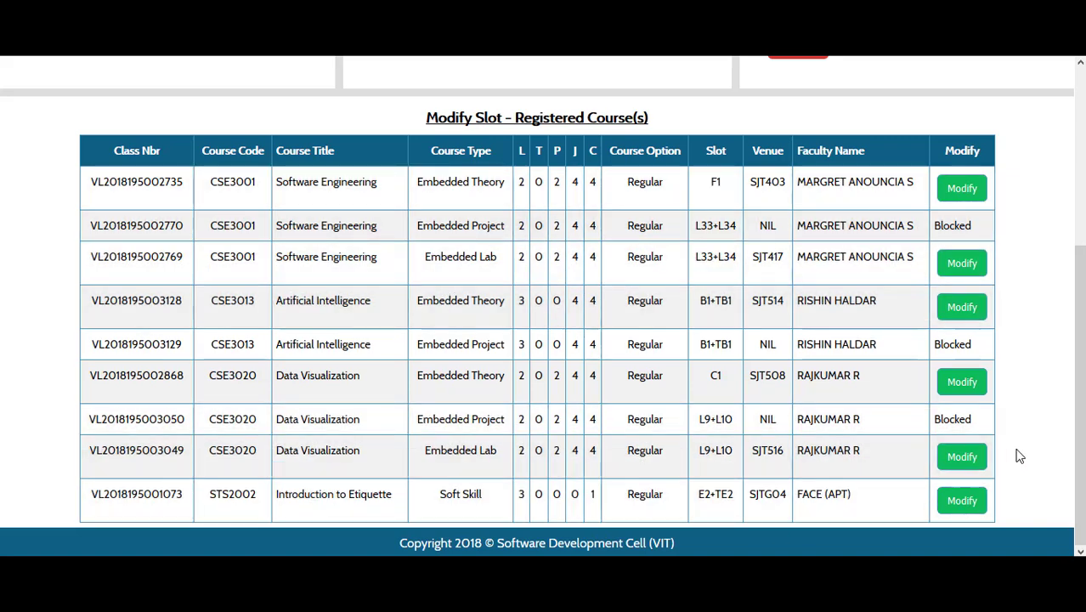
pyautogui.click(968, 503)
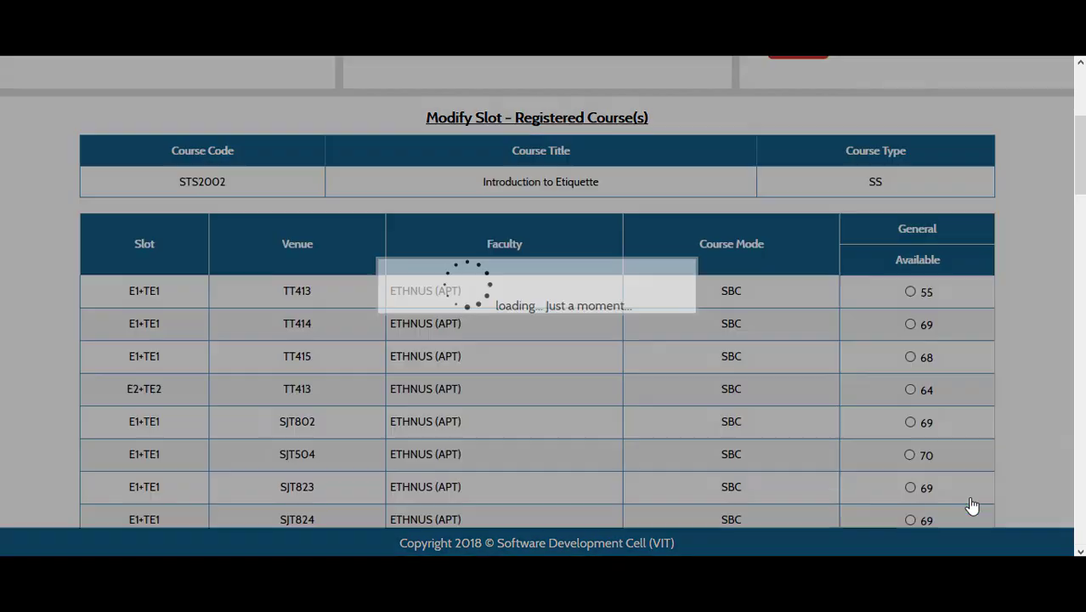
# - Try to change the Introduction to Etiquette registration to slot E1+TE1 at SJTG04
pyautogui.scroll(-2, 826, 405)
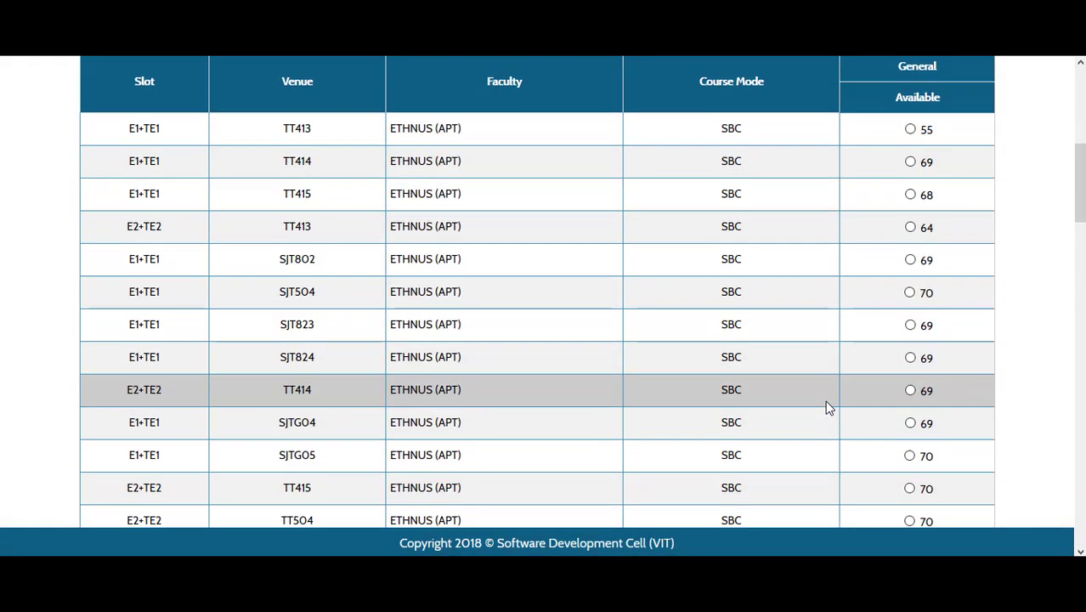
pyautogui.scroll(-2, 826, 405)
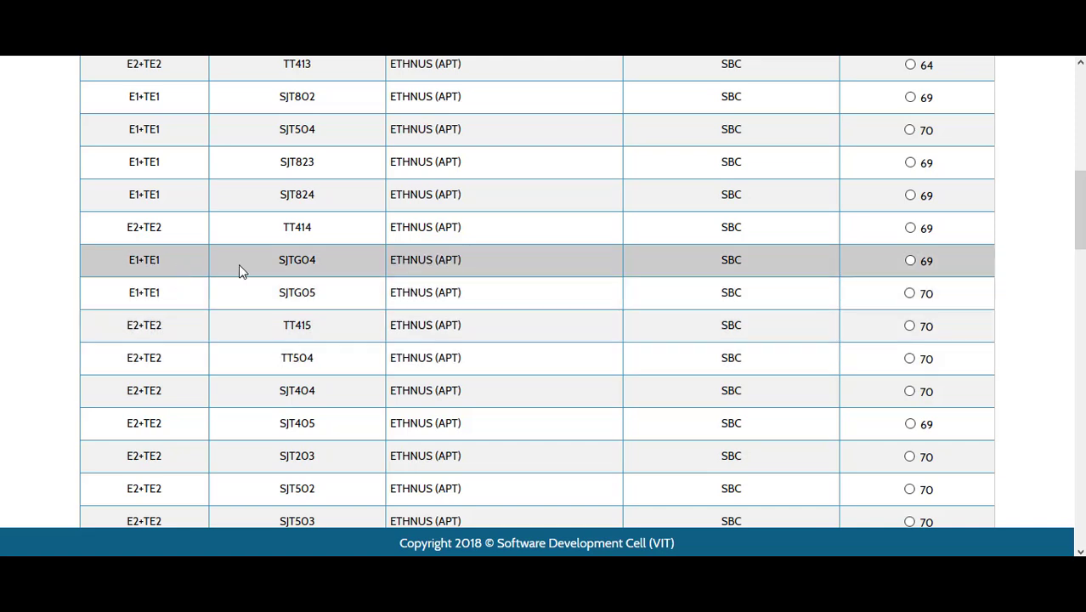
pyautogui.click(910, 261)
pyautogui.scroll(-10, 915, 265)
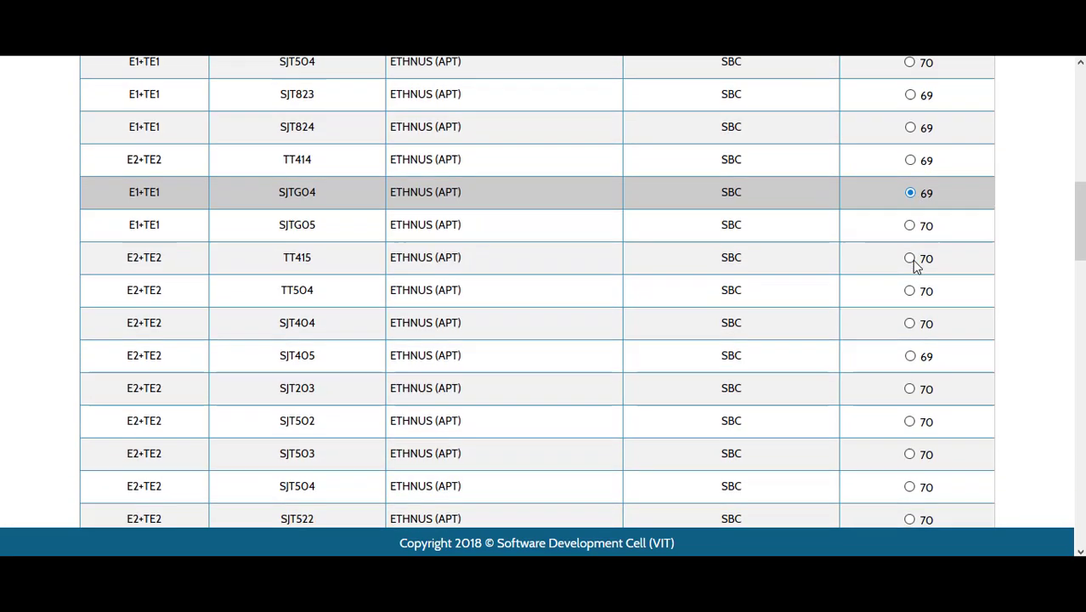
pyautogui.scroll(-10, 915, 265)
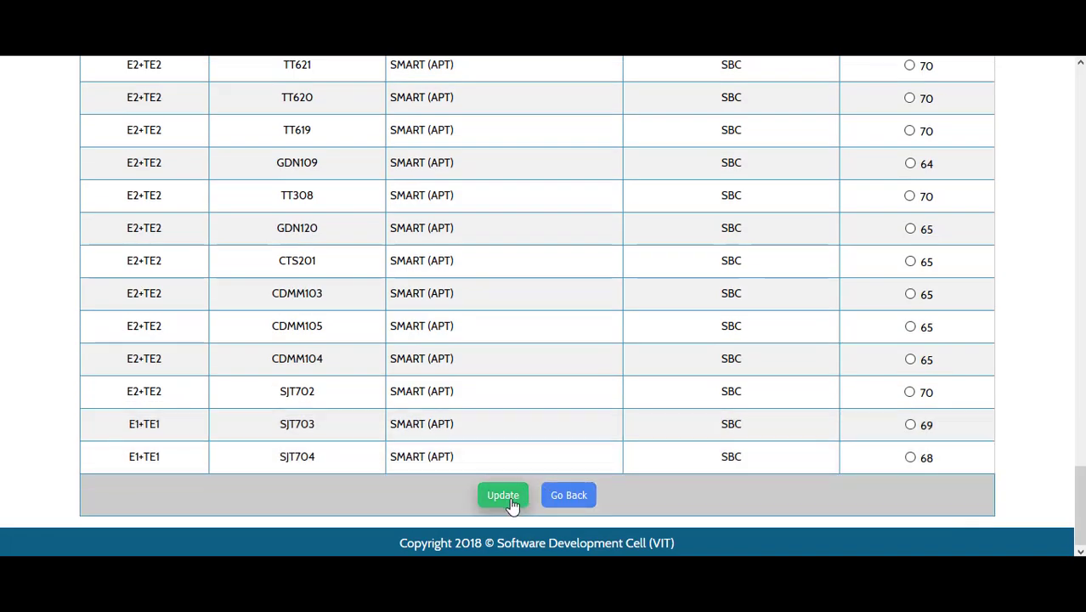
pyautogui.click(513, 501)
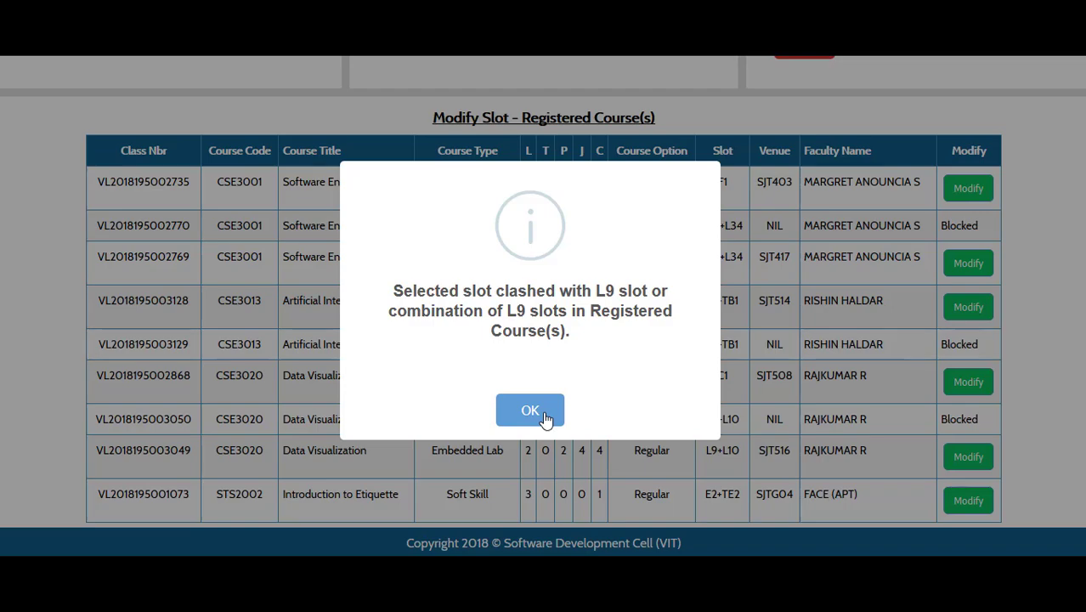
pyautogui.click(546, 414)
# - Go back to the registration options and open the University Core course list
pyautogui.scroll(3, 552, 392)
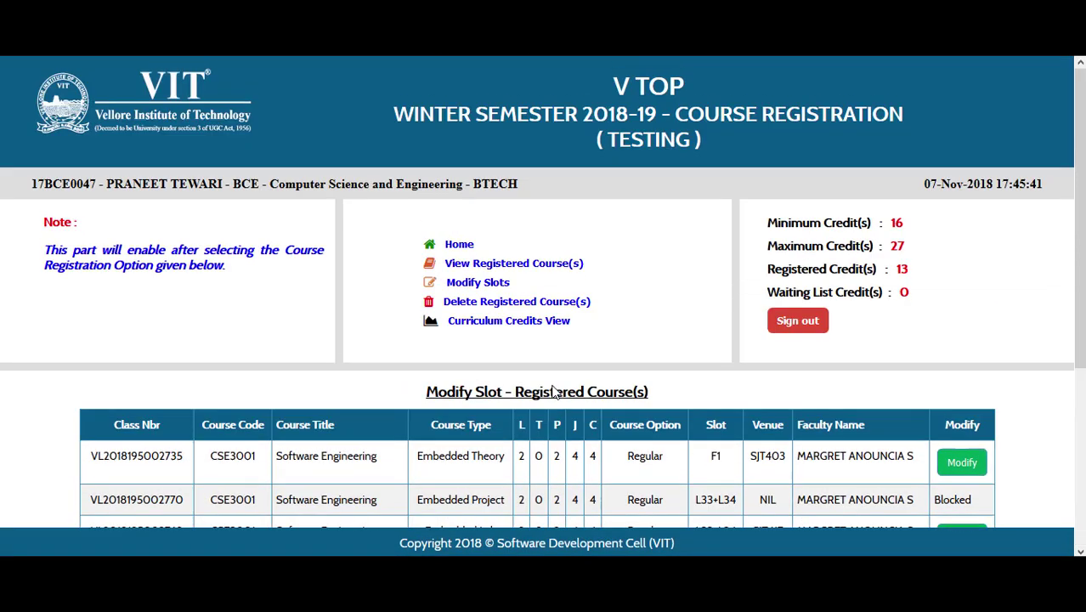
pyautogui.click(464, 248)
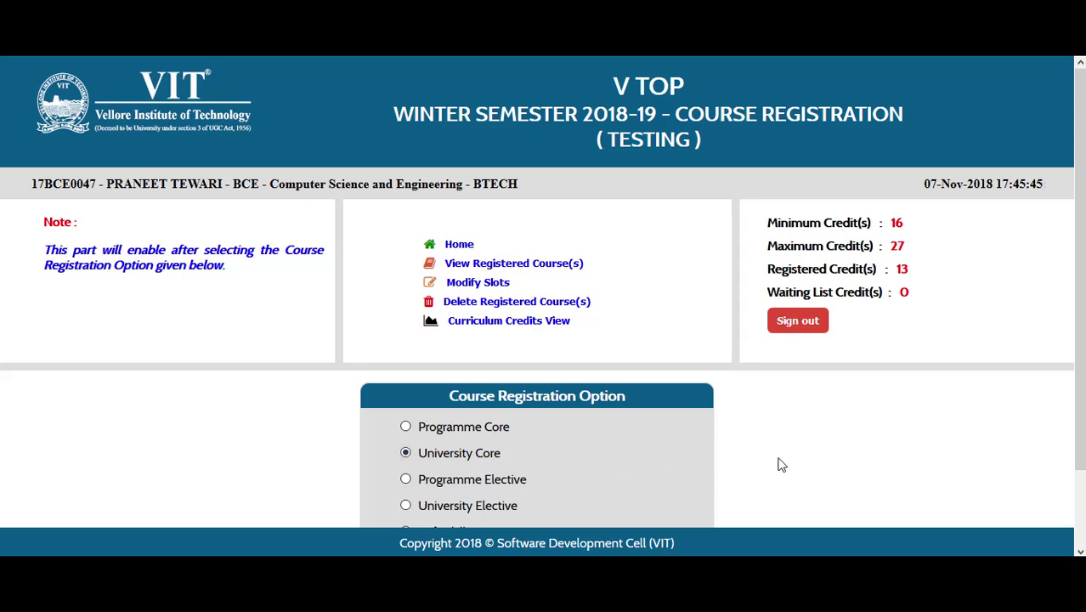
pyautogui.scroll(-2, 780, 459)
pyautogui.click(561, 489)
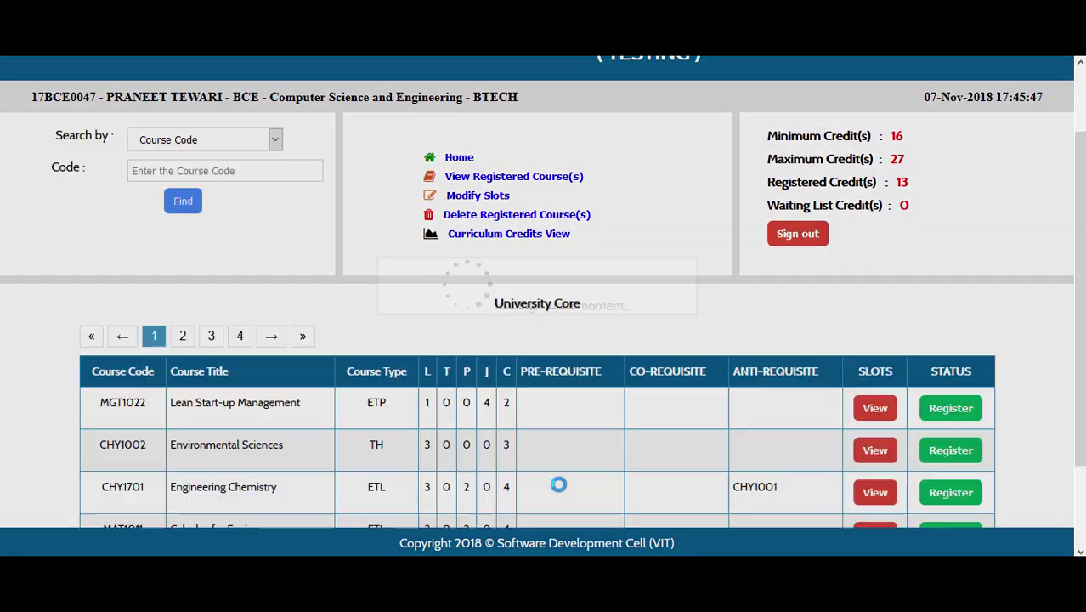
pyautogui.scroll(-3, 598, 449)
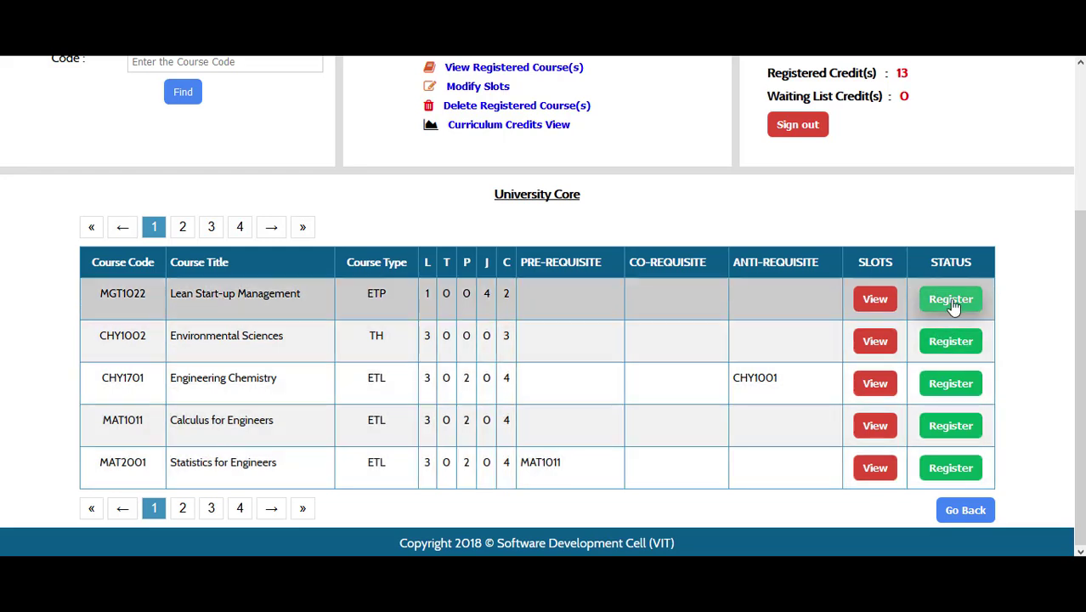
# - Register Lean Start-up Management (MGT1022) as Regular with theory slot TE1 at SJT710
pyautogui.click(951, 299)
pyautogui.scroll(-5, 847, 325)
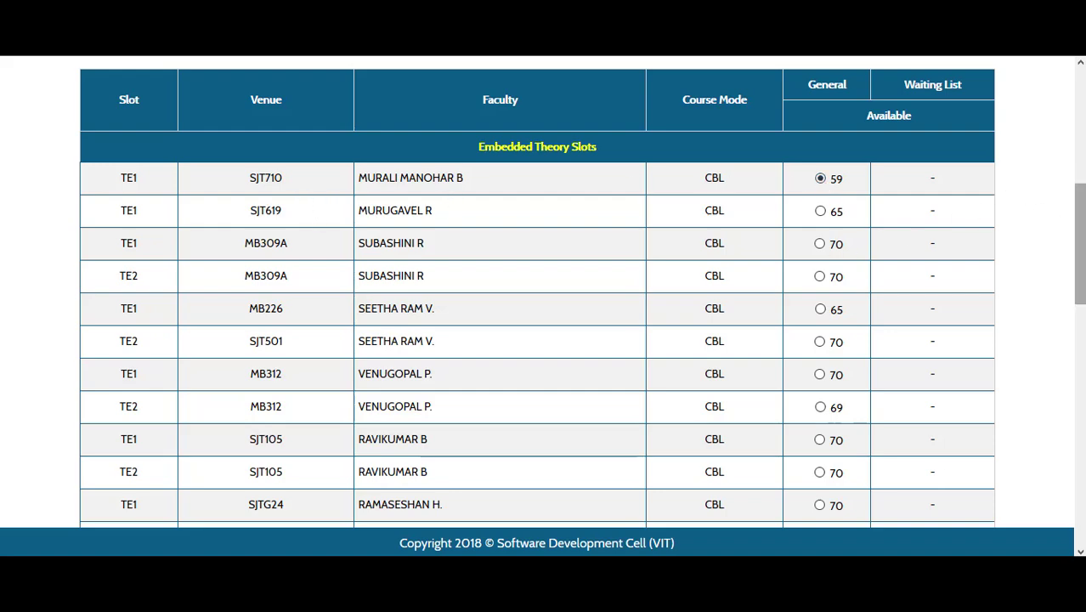
pyautogui.moveTo(1079, 238); pyautogui.dragTo(1079, 483)
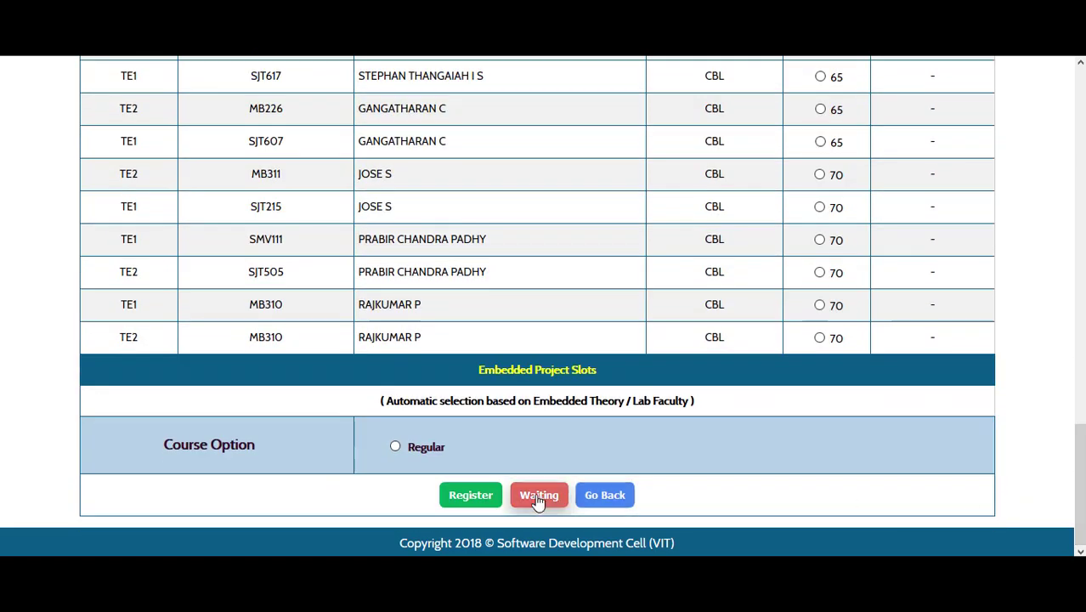
pyautogui.click(395, 447)
pyautogui.click(475, 495)
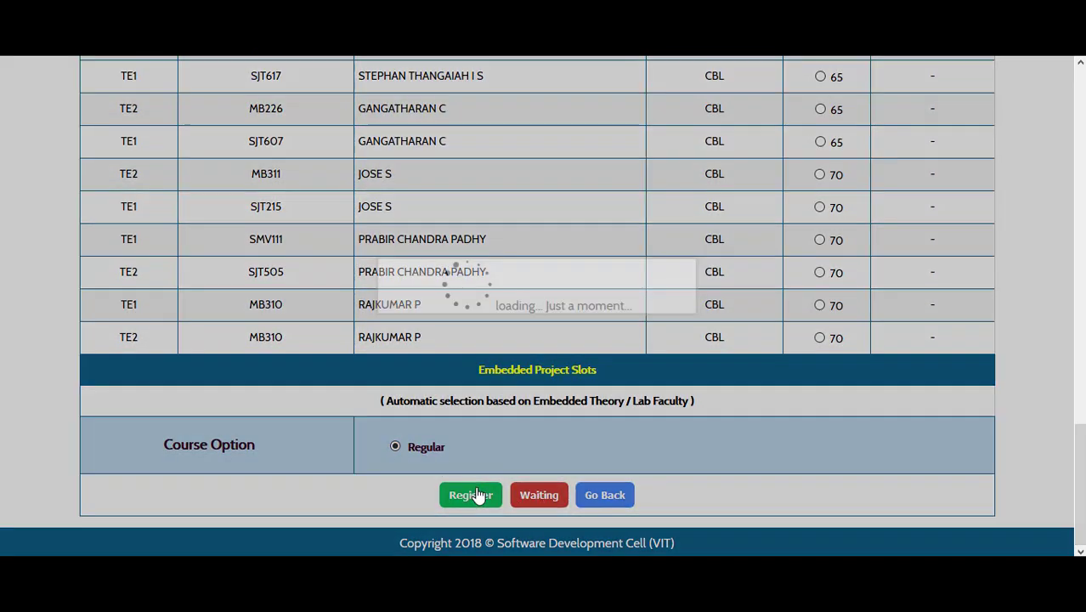
pyautogui.click(538, 406)
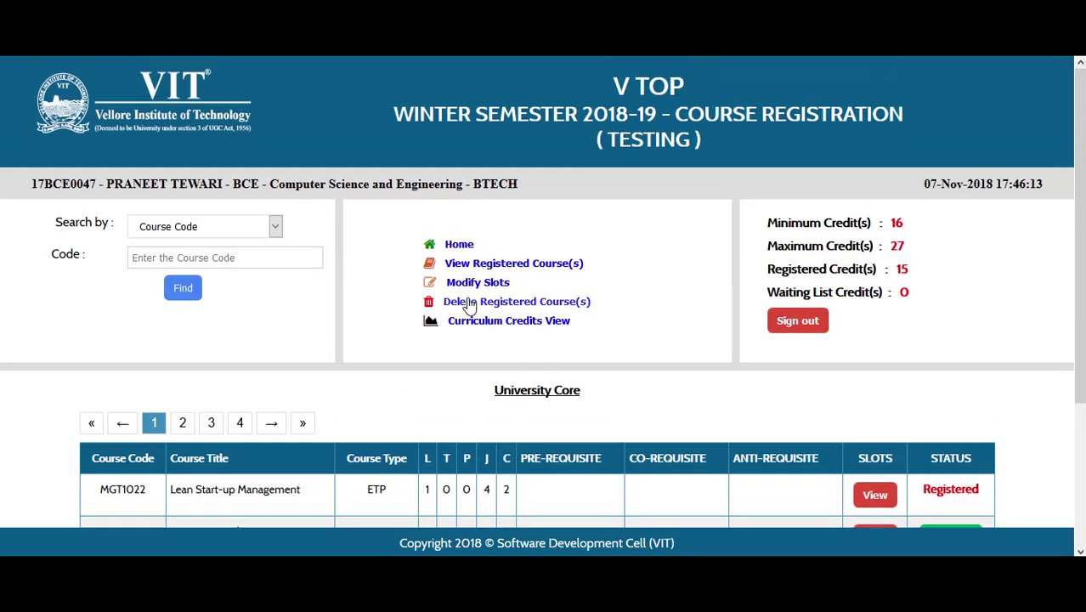
# - Delete the registered Lean Start-up Management (MGT1022) course, including its embedded theory and project components
pyautogui.click(469, 302)
pyautogui.scroll(-4, 542, 357)
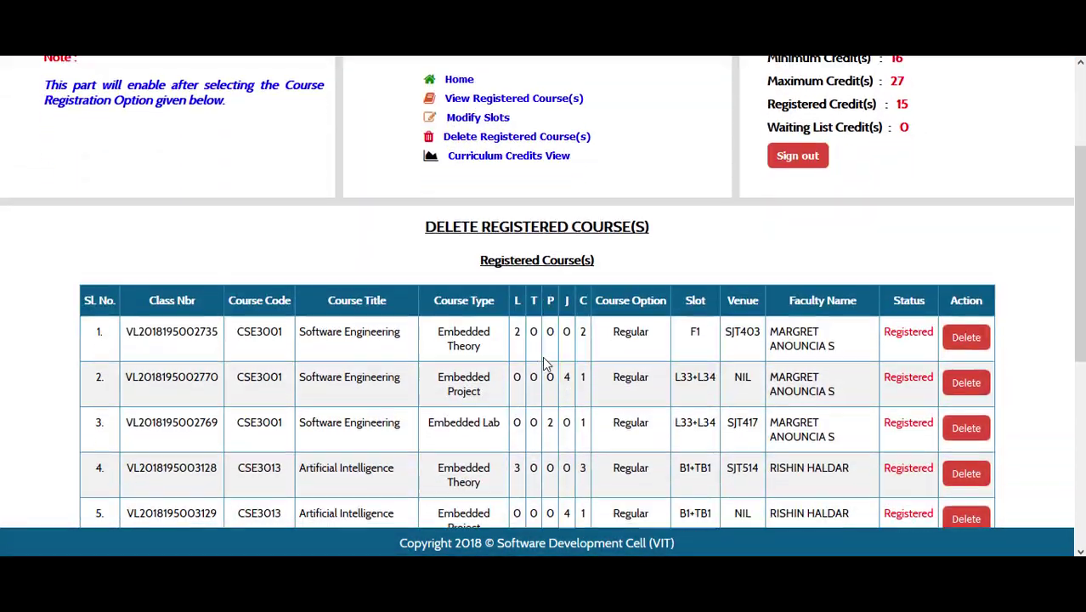
pyautogui.scroll(-3, 544, 362)
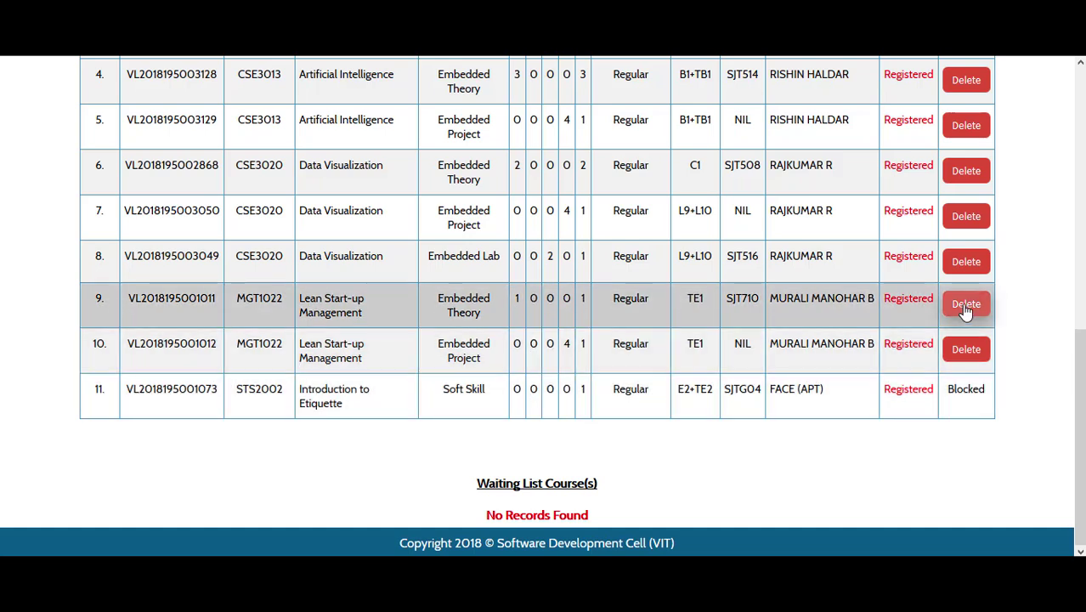
pyautogui.click(966, 306)
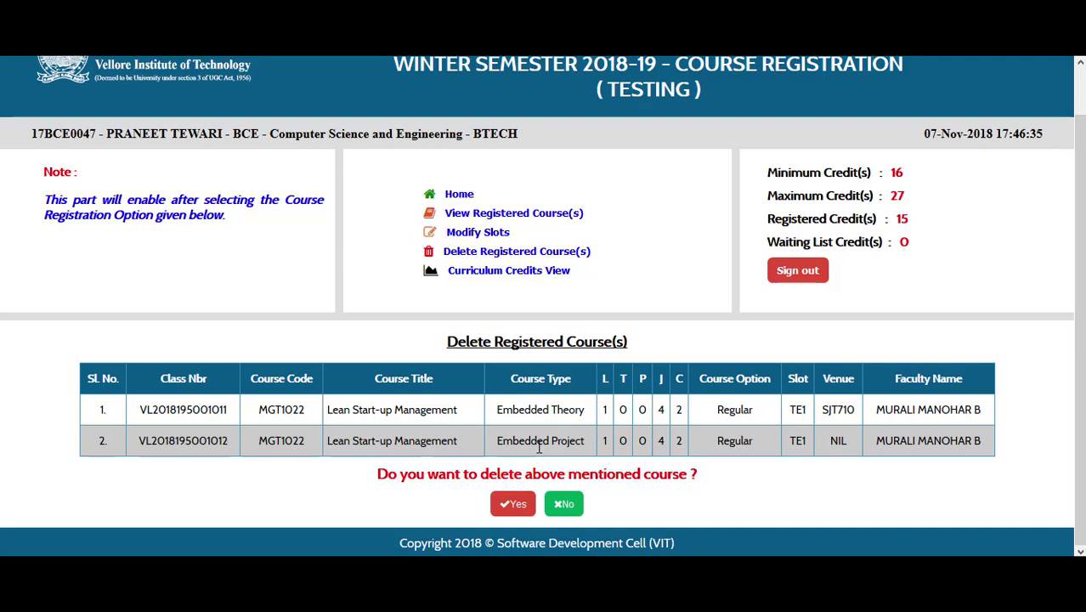
pyautogui.click(514, 505)
pyautogui.click(532, 391)
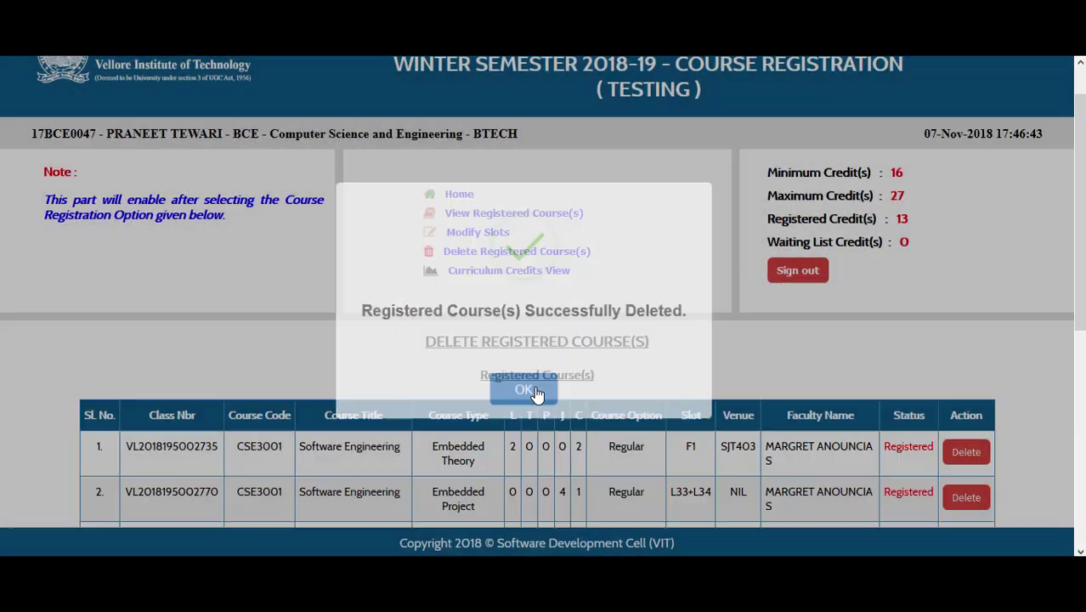